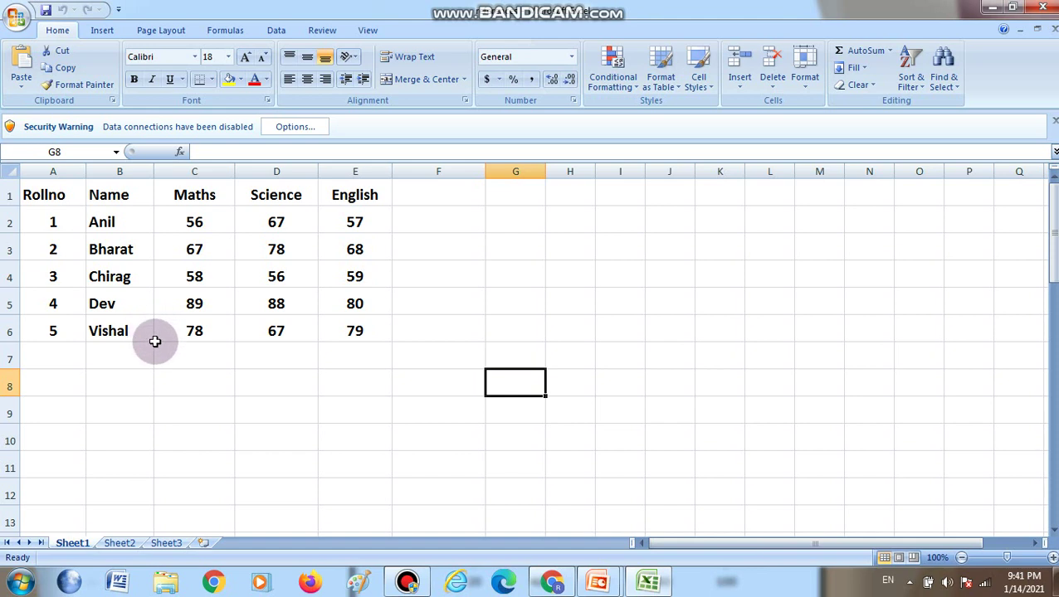
pyautogui.click(404, 585)
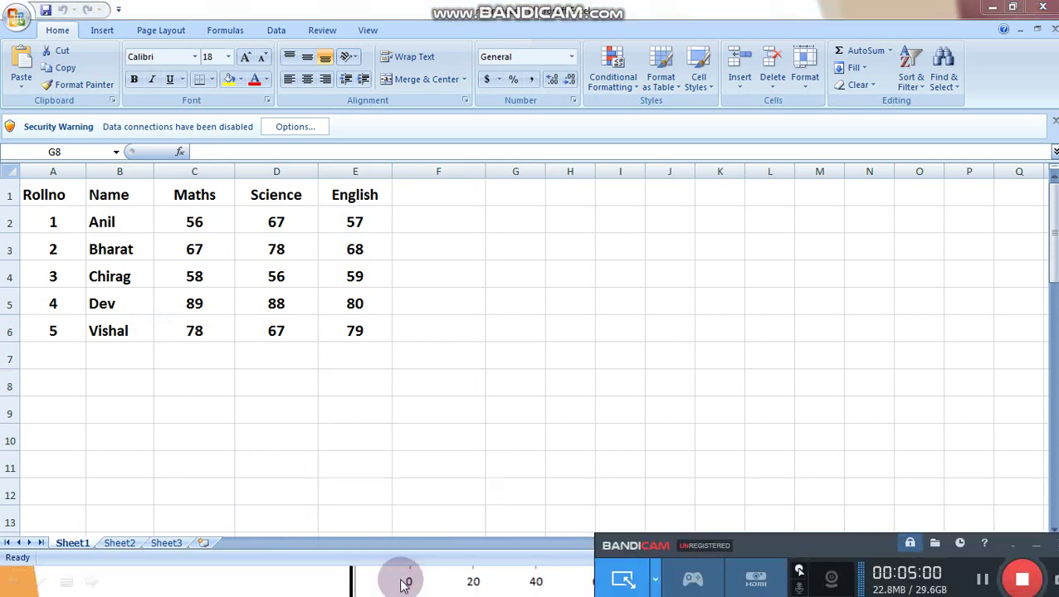
pyautogui.click(361, 412)
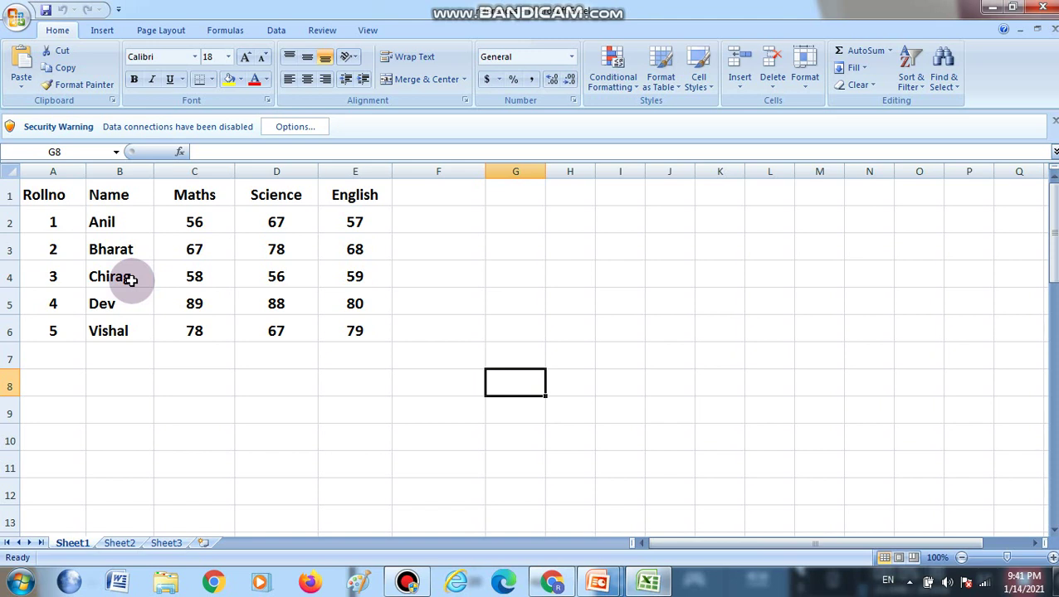
# Insert a clustered bar chart from the marks table A1:E6 and move it clear of the table to the right
pyautogui.moveTo(40, 196); pyautogui.dragTo(360, 330)
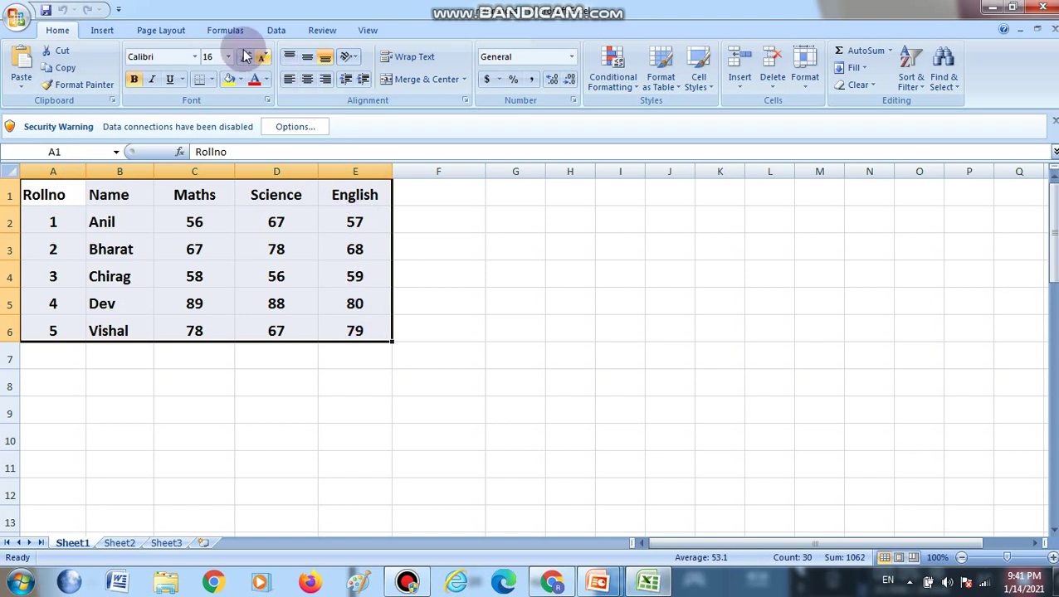
pyautogui.click(104, 37)
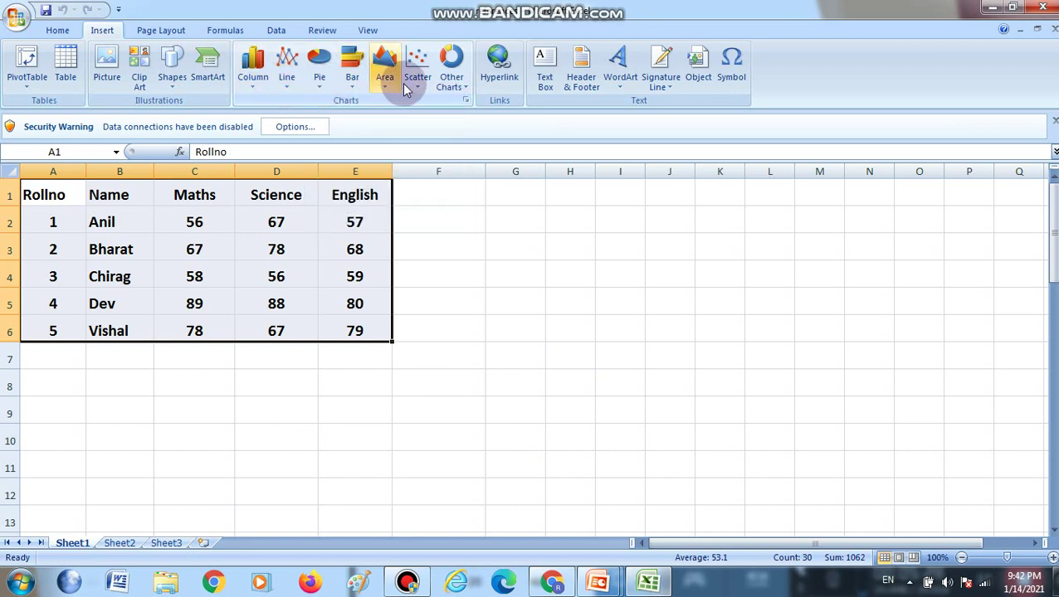
pyautogui.click(467, 101)
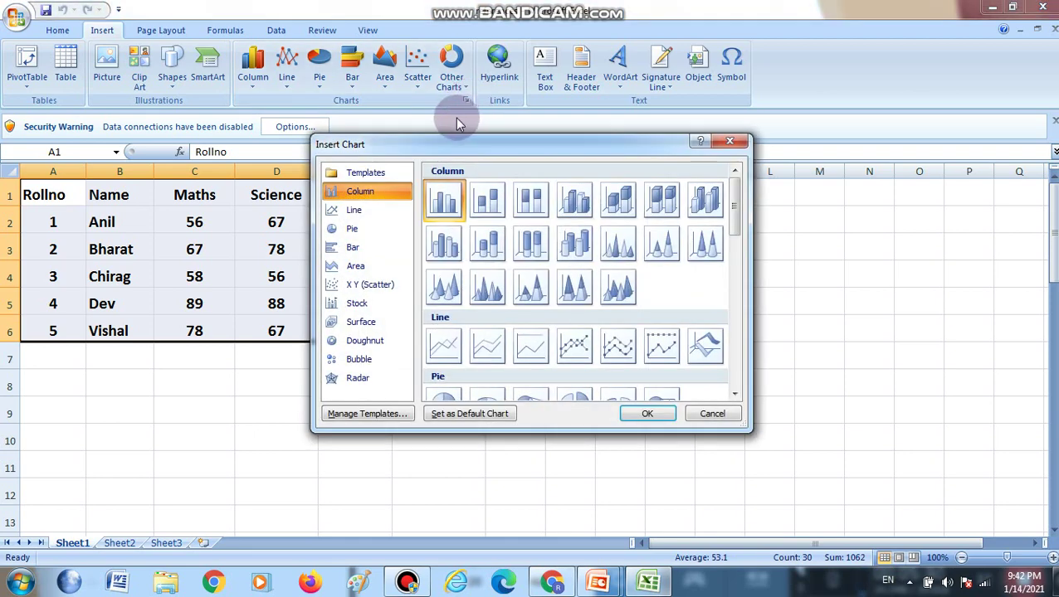
pyautogui.click(363, 247)
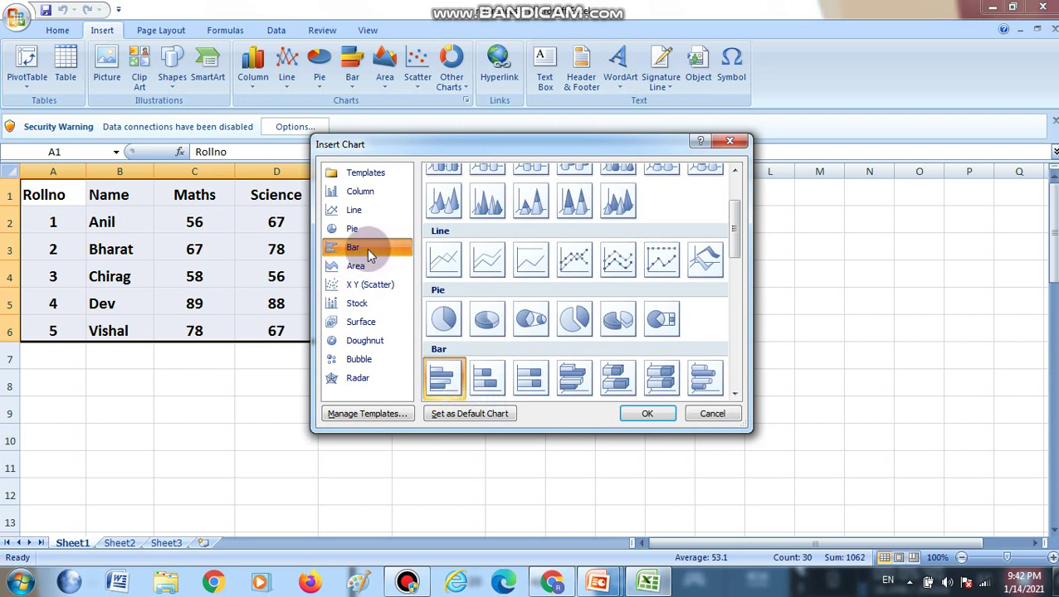
pyautogui.click(648, 415)
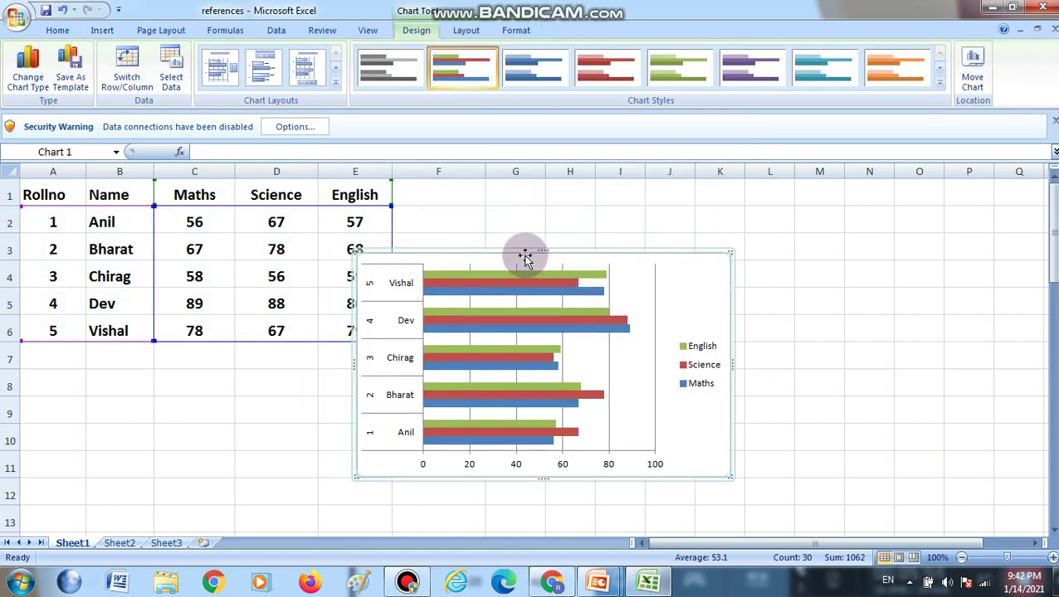
pyautogui.moveTo(524, 257); pyautogui.dragTo(643, 257)
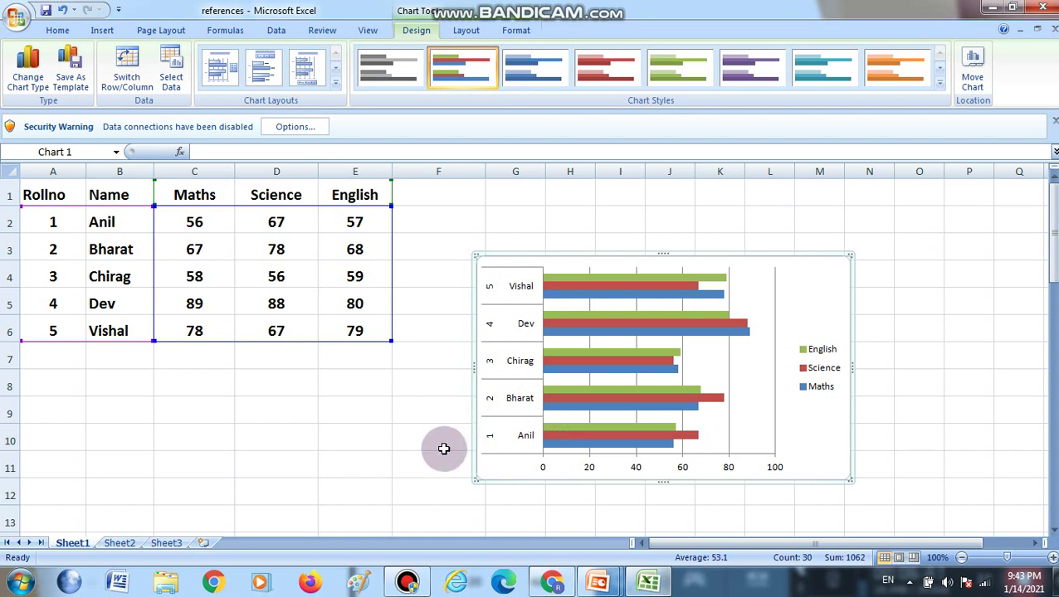
# Create a default column chart of the range A1:E6 on its own chart sheet and return to Sheet1
pyautogui.click(60, 193)
pyautogui.moveTo(60, 193); pyautogui.dragTo(355, 333)
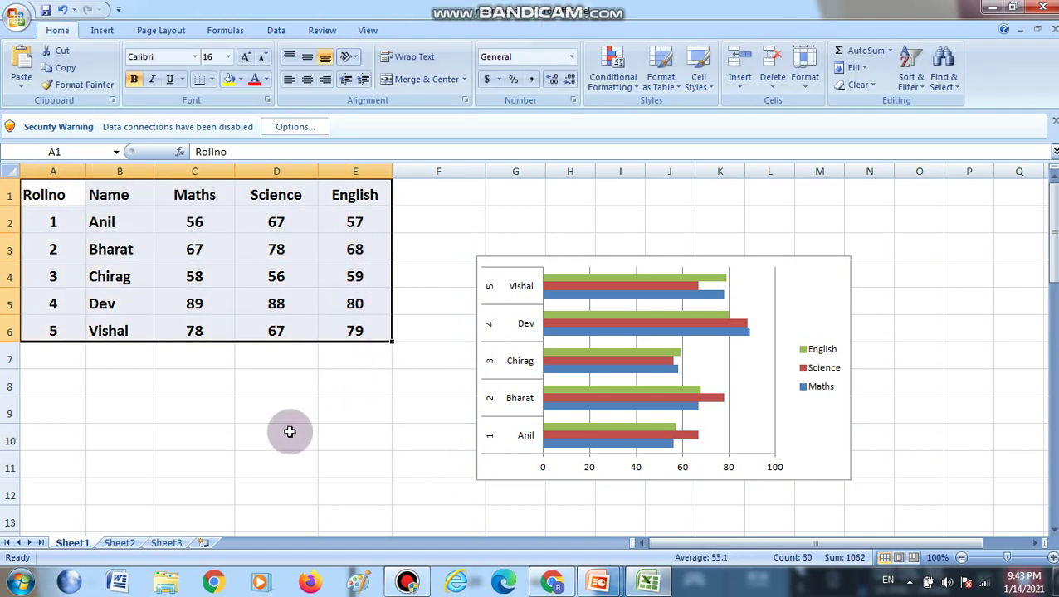
pyautogui.press('F11')
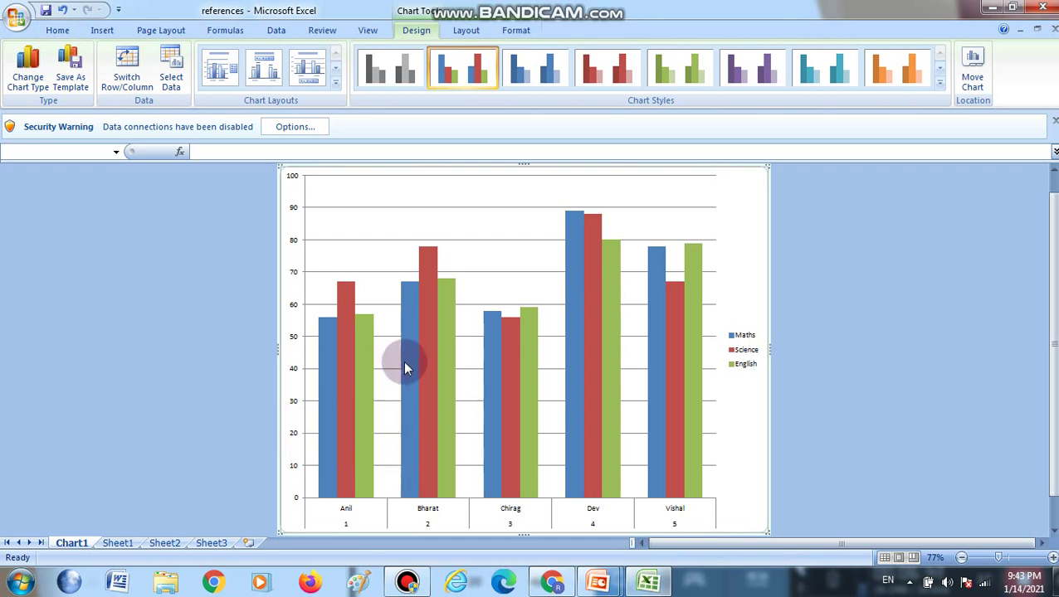
pyautogui.moveTo(410, 360)
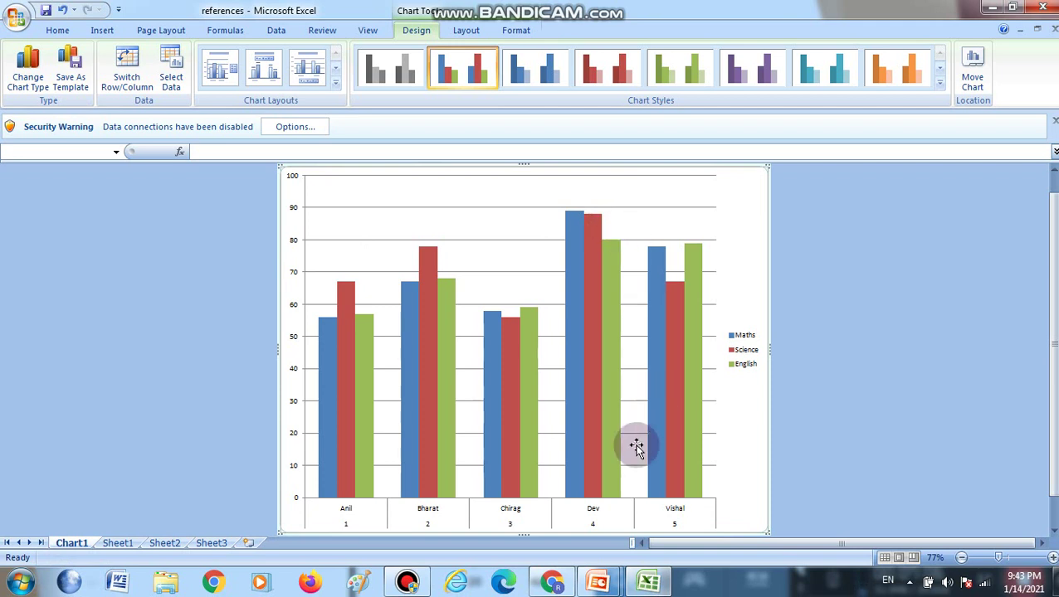
pyautogui.moveTo(581, 473)
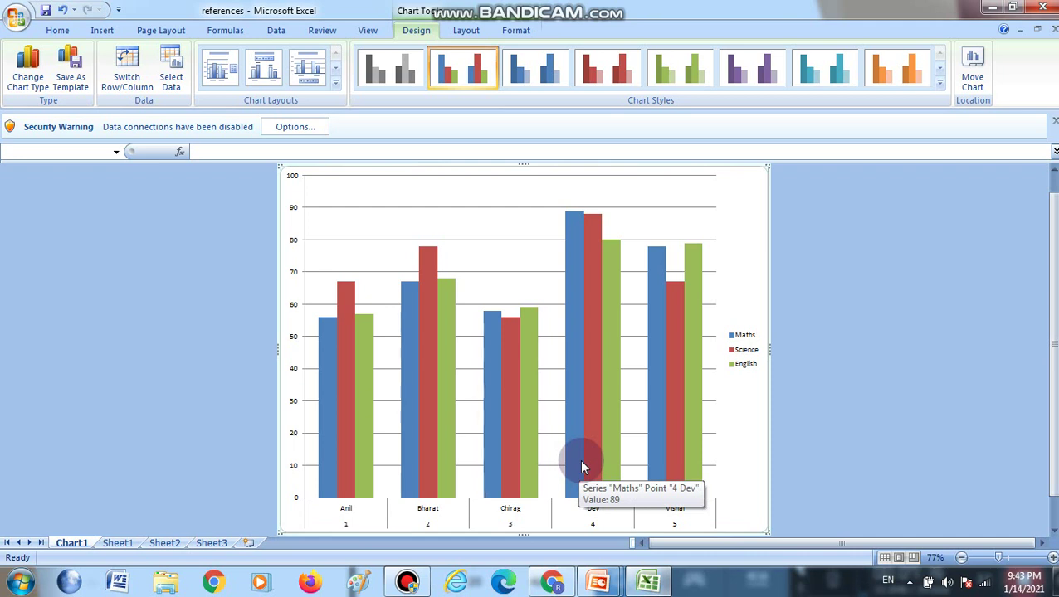
pyautogui.click(118, 544)
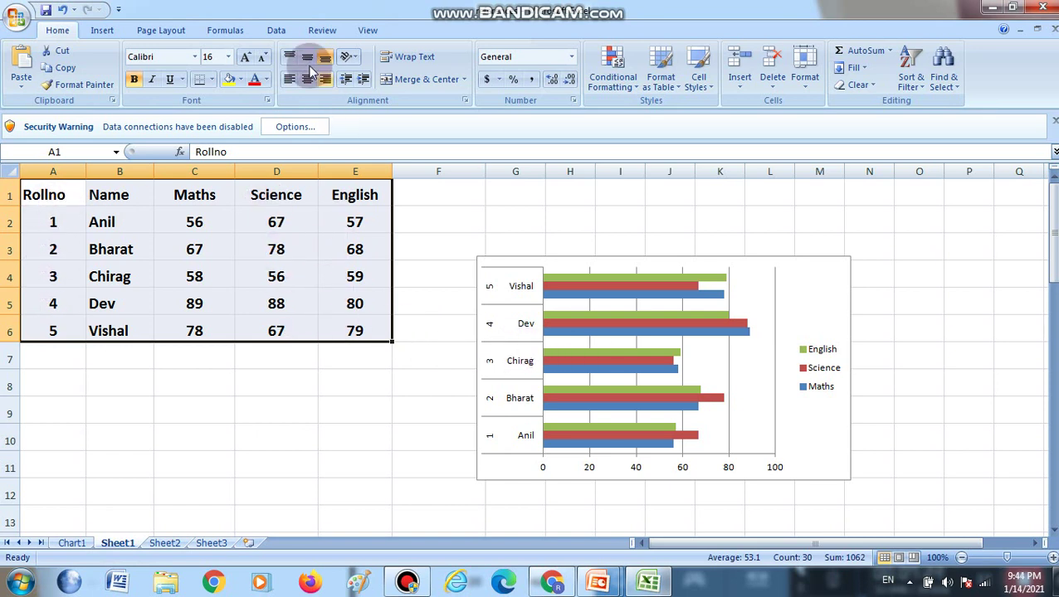
pyautogui.click(108, 31)
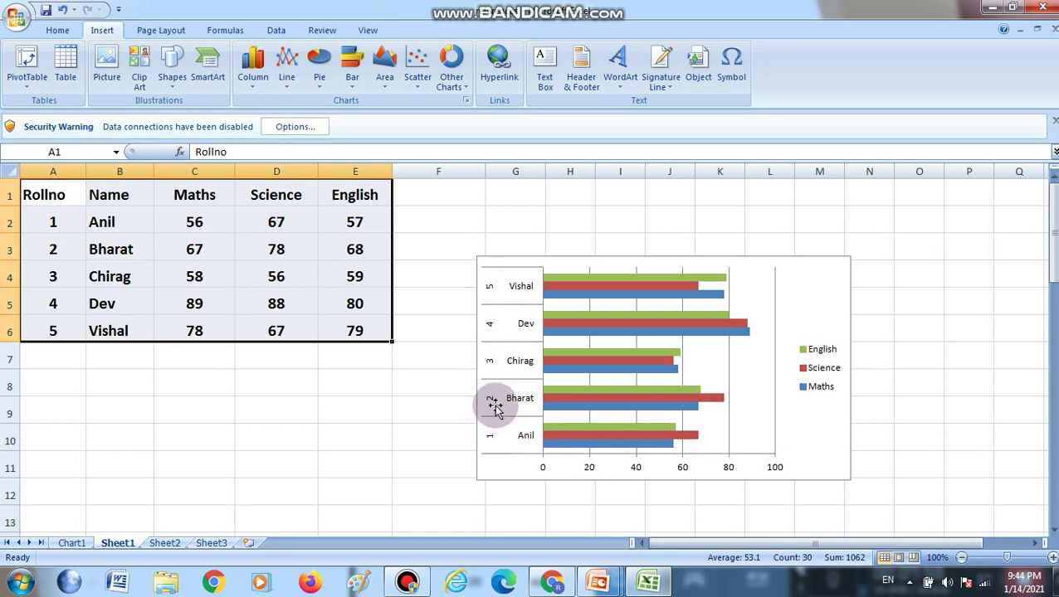
# Change the bar chart's category axis labels to the student names in Sheet1 B2:B6
pyautogui.rightClick(745, 373)
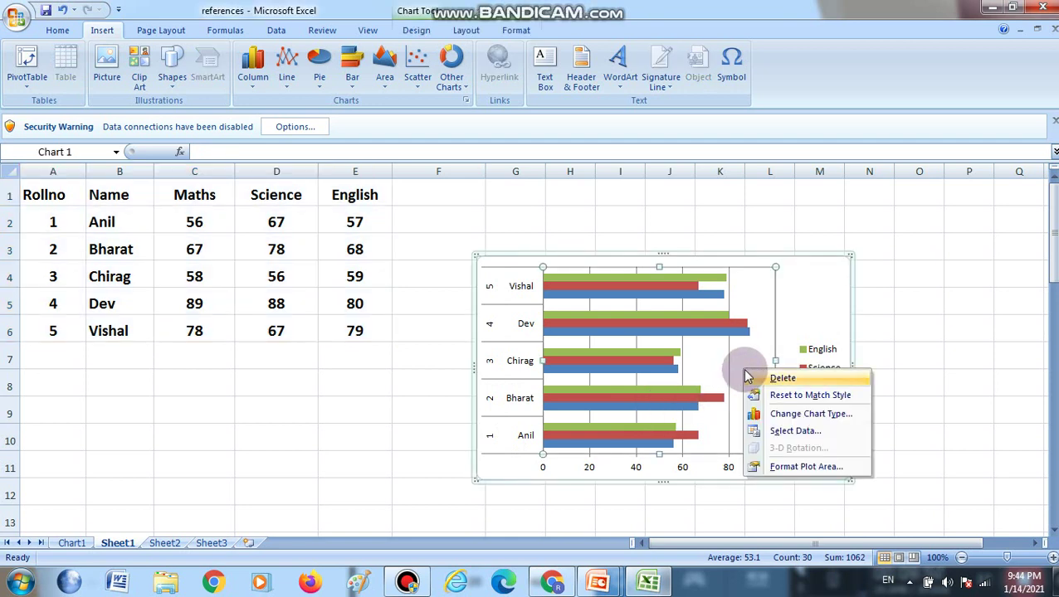
pyautogui.click(782, 431)
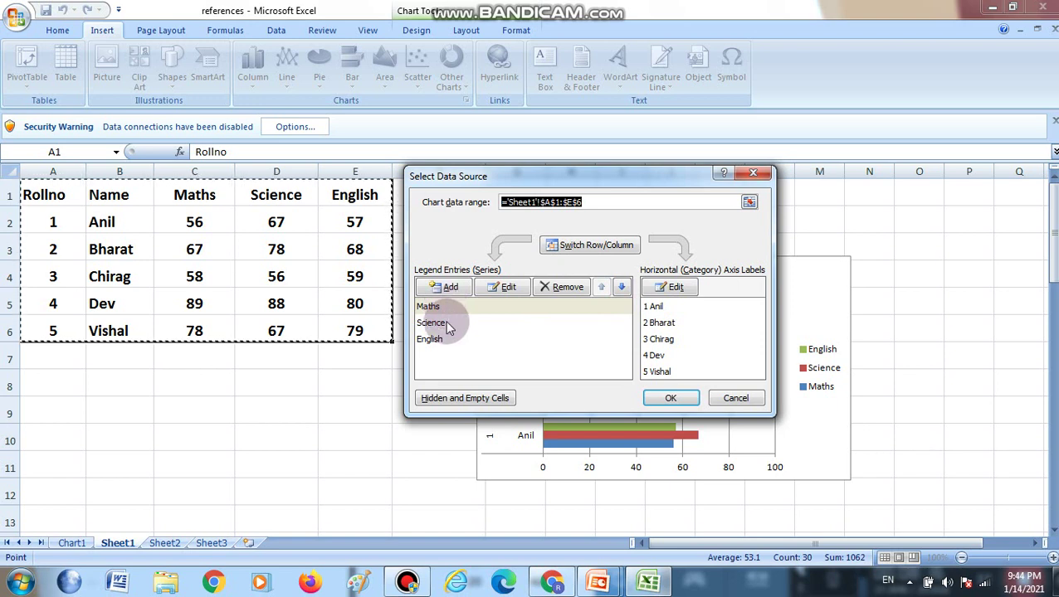
pyautogui.click(678, 290)
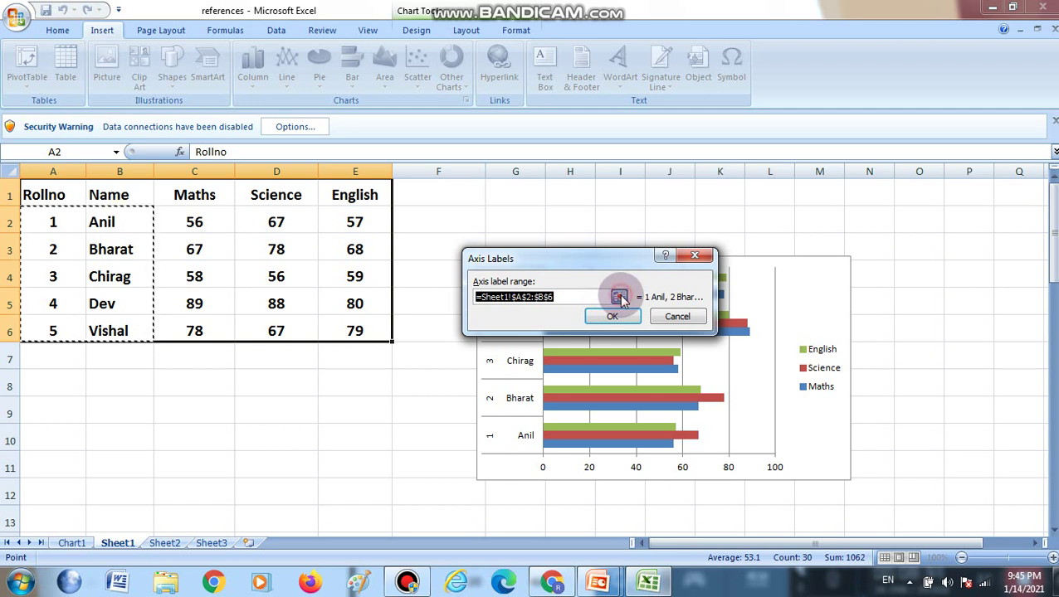
pyautogui.click(619, 297)
pyautogui.moveTo(131, 222); pyautogui.dragTo(141, 328)
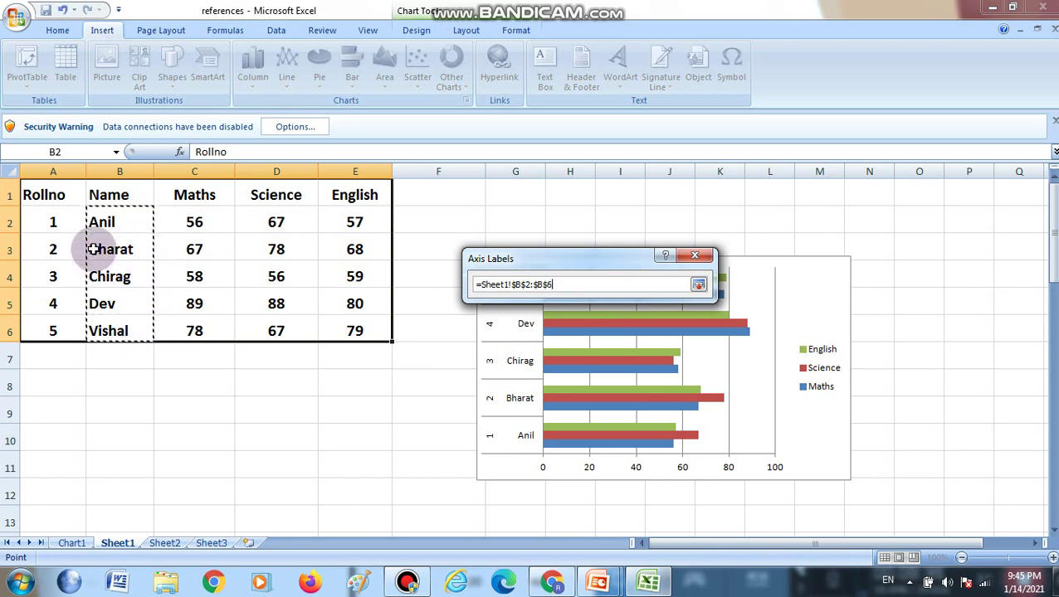
pyautogui.moveTo(133, 220); pyautogui.dragTo(139, 332)
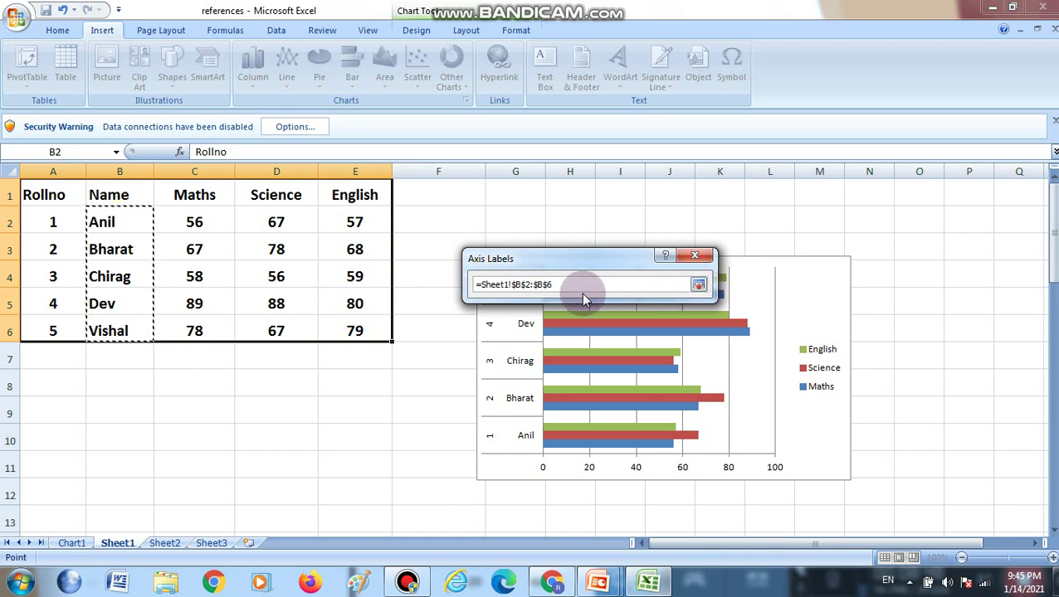
pyautogui.click(698, 286)
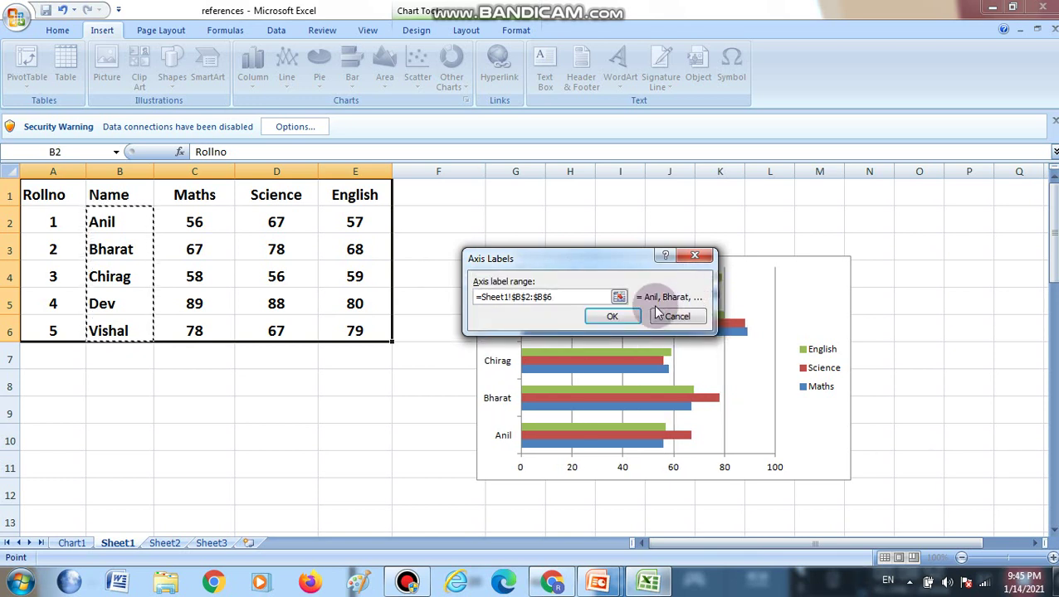
pyautogui.click(614, 315)
pyautogui.click(672, 293)
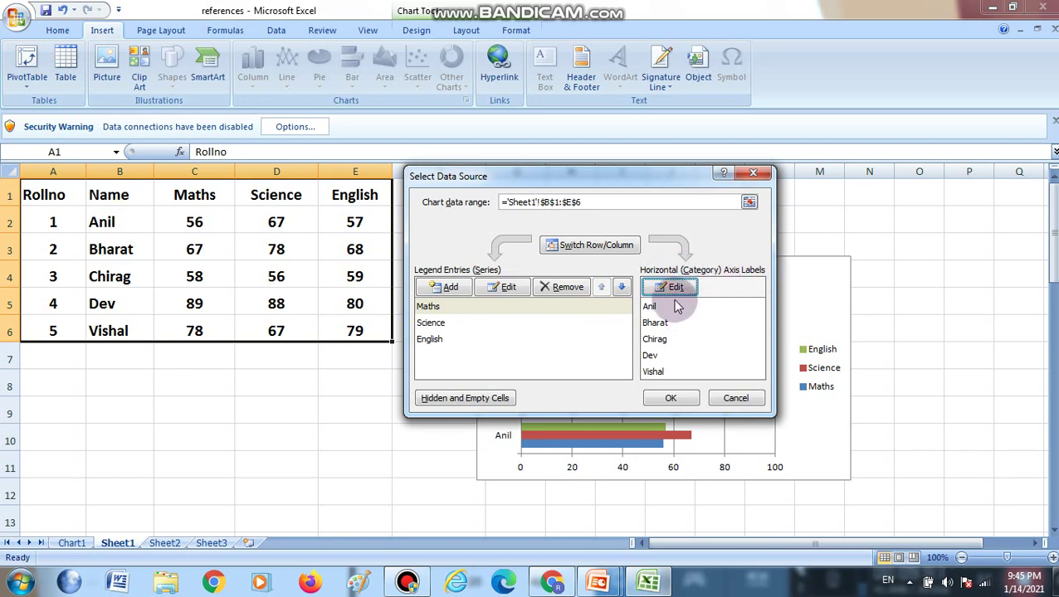
pyautogui.click(671, 398)
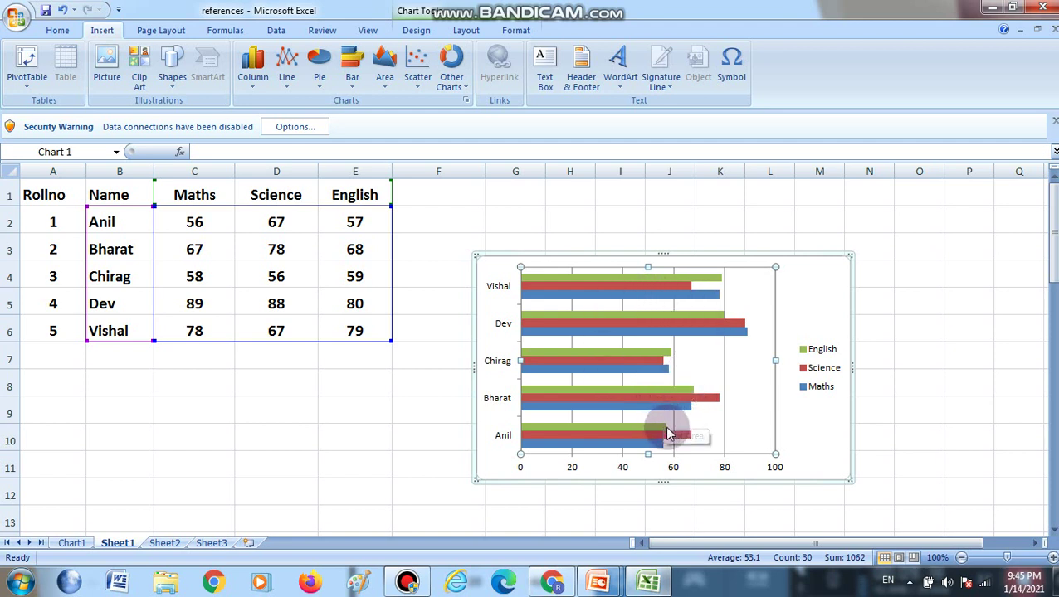
pyautogui.moveTo(669, 432)
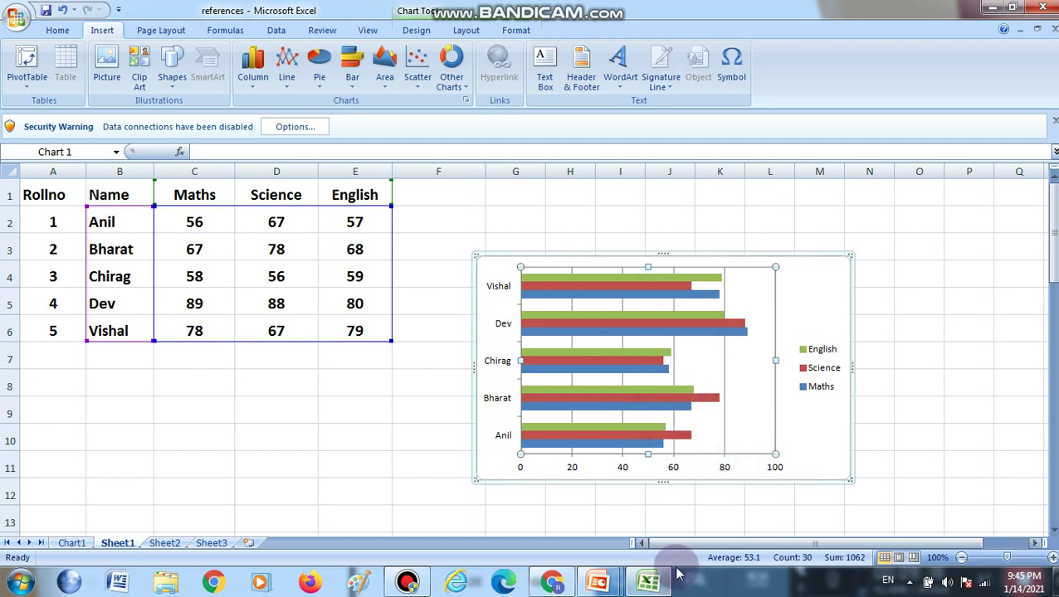
pyautogui.click(427, 584)
pyautogui.click(1021, 577)
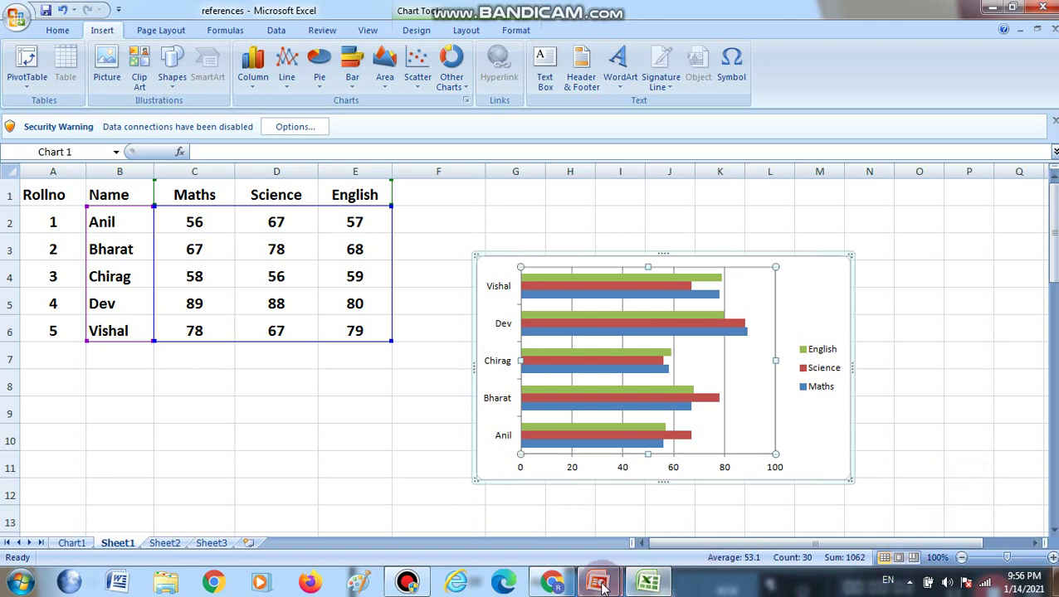
# In the PowerPoint slide show, underline "that shows different trends over time" on the Column Chart slide
pyautogui.moveTo(603, 587)
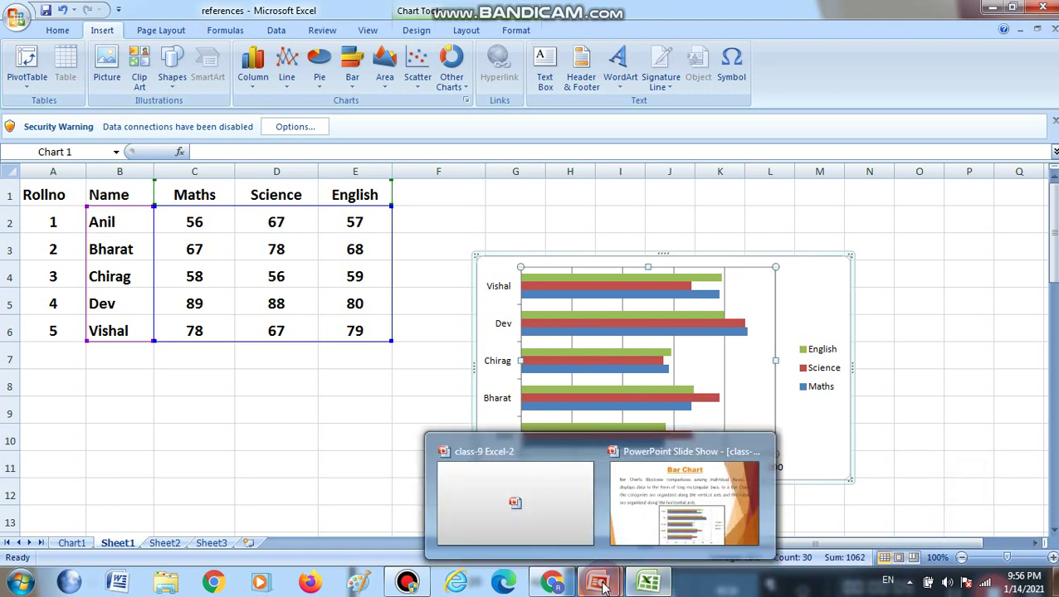
pyautogui.click(626, 518)
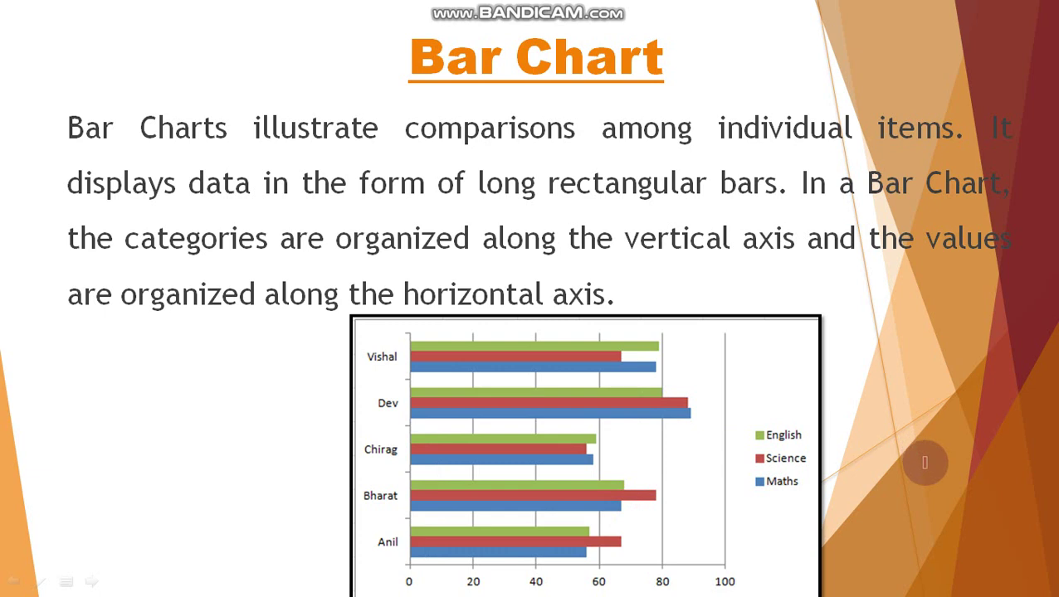
pyautogui.click(925, 463)
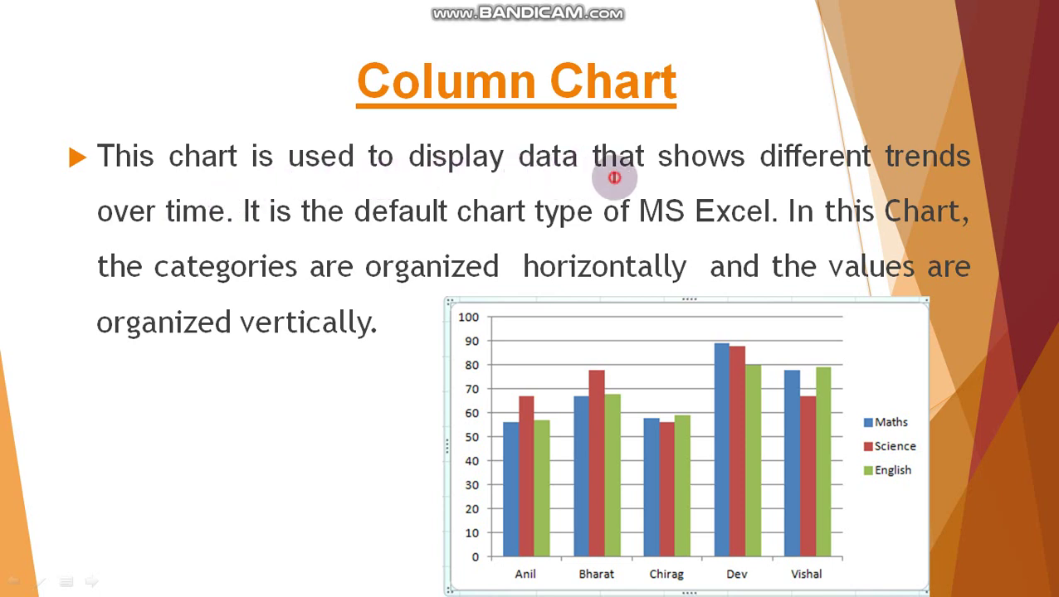
pyautogui.moveTo(614, 177); pyautogui.dragTo(963, 175)
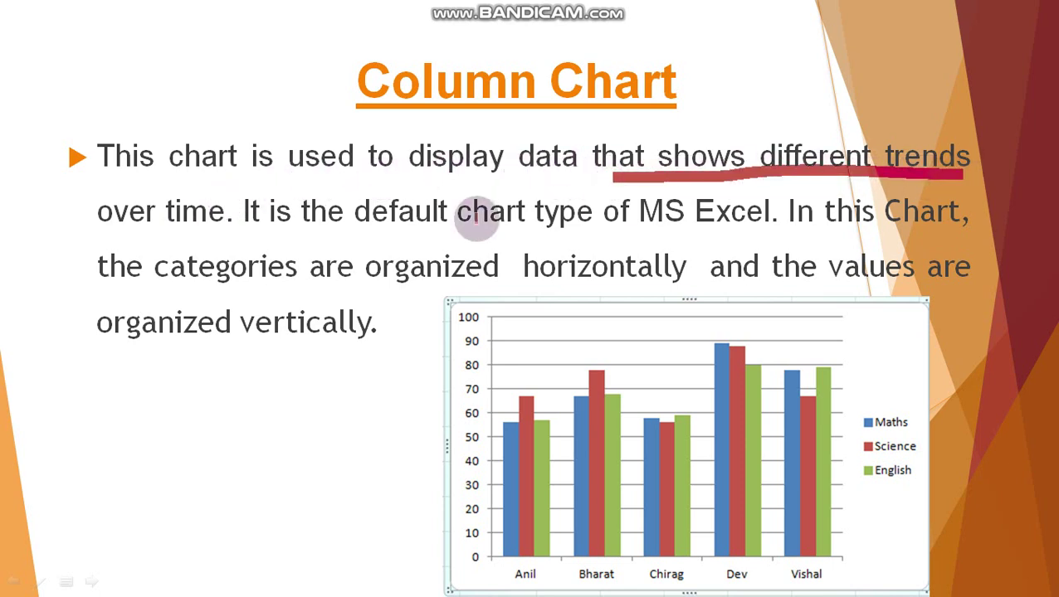
pyautogui.moveTo(95, 233); pyautogui.dragTo(204, 234)
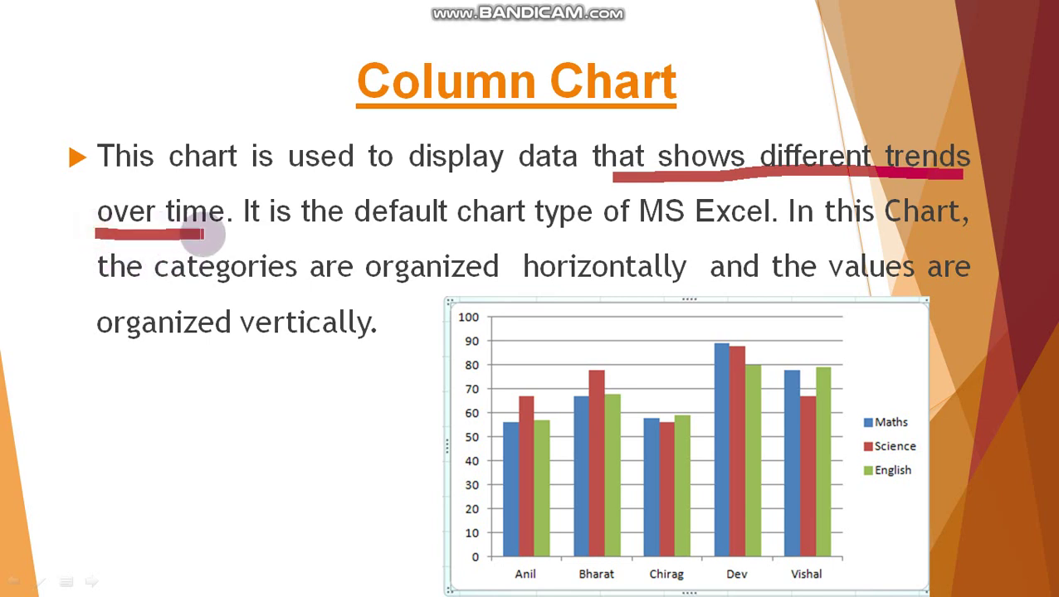
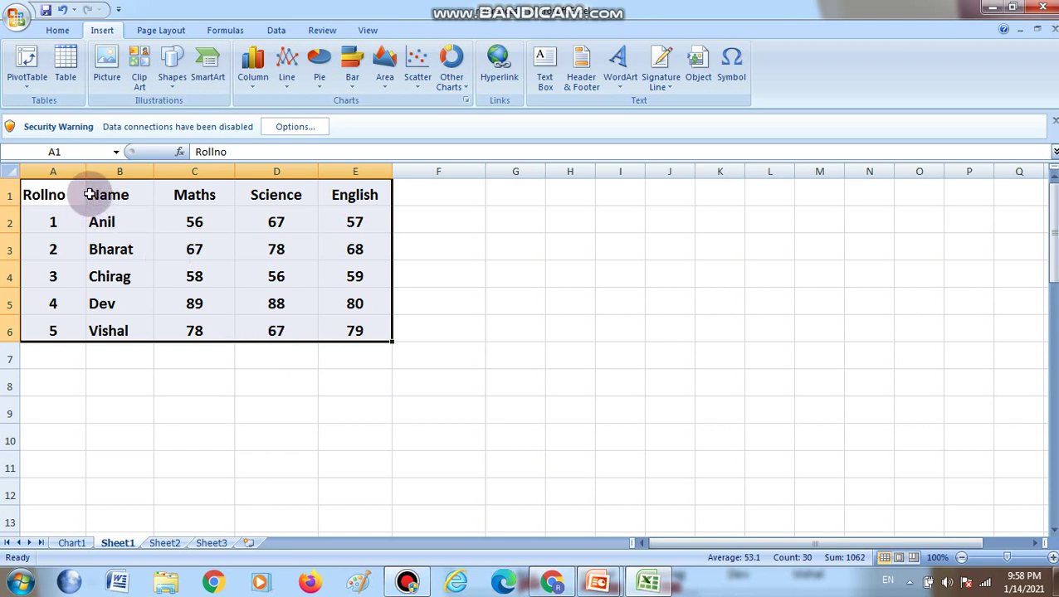
# Insert a 2-D clustered column chart from the selected range A1:E6 and move it beside the table
pyautogui.click(256, 81)
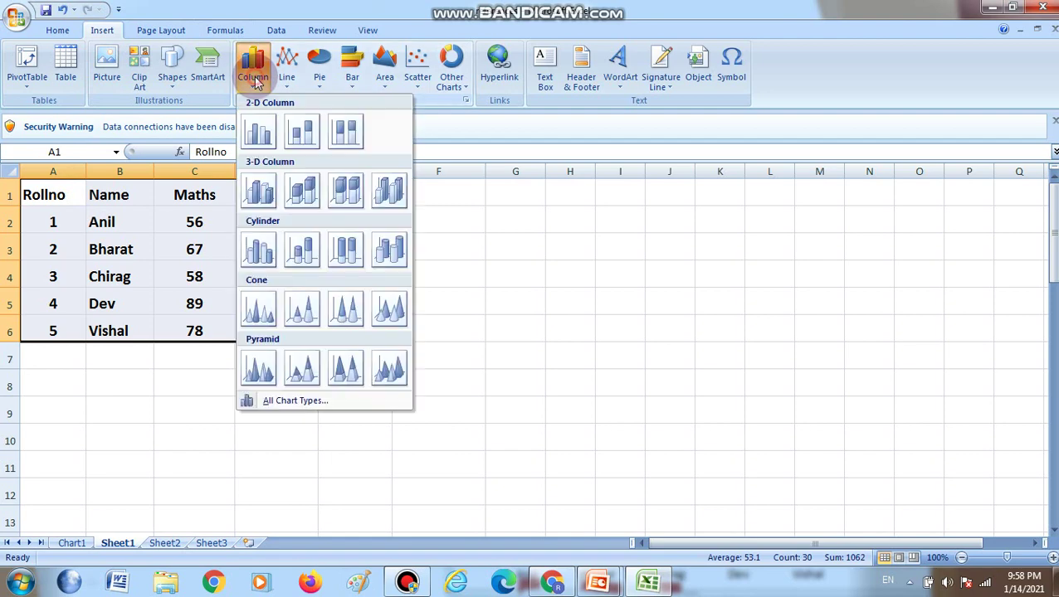
pyautogui.click(260, 134)
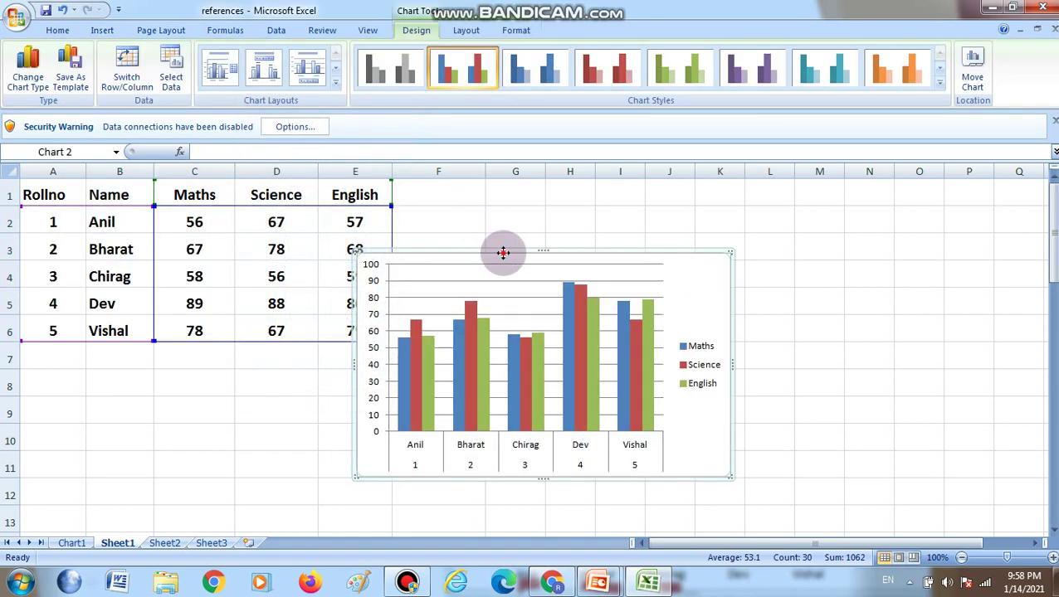
pyautogui.moveTo(501, 253); pyautogui.dragTo(607, 215)
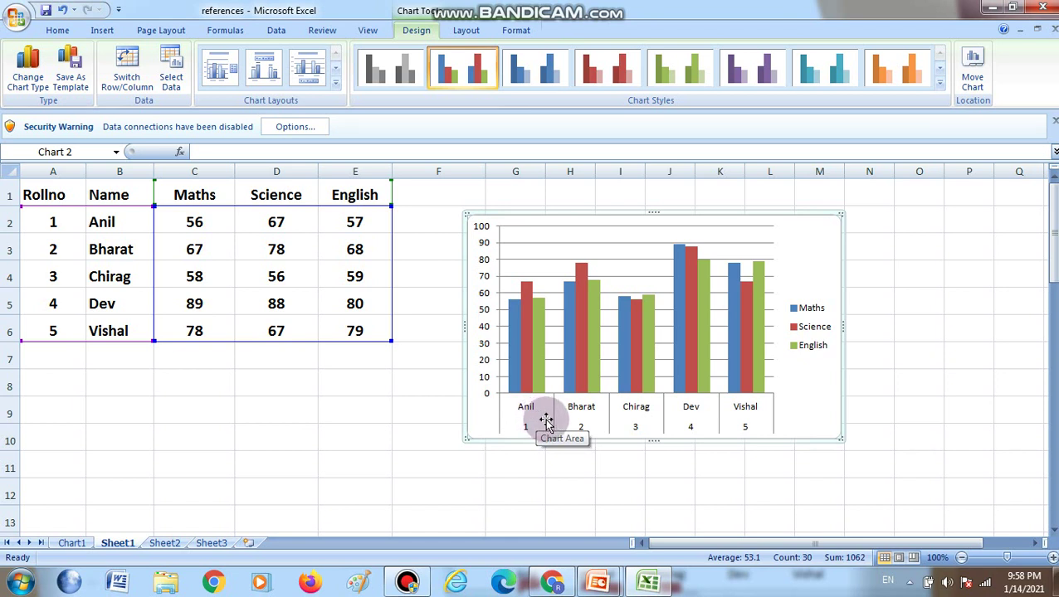
# Change the column chart's category axis labels to the student names in Sheet1 B2:B6
pyautogui.rightClick(649, 306)
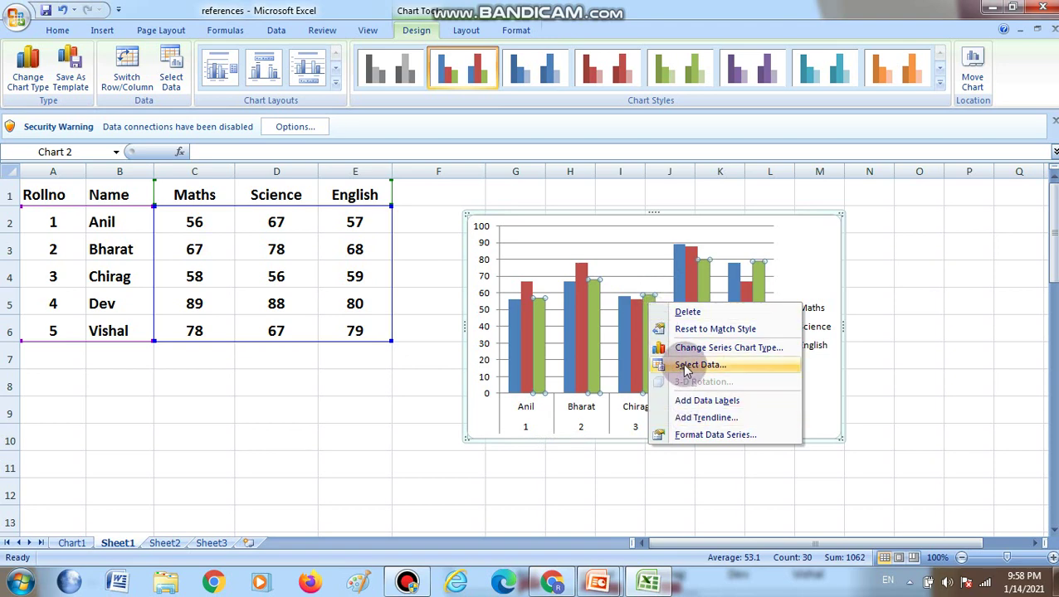
pyautogui.click(684, 367)
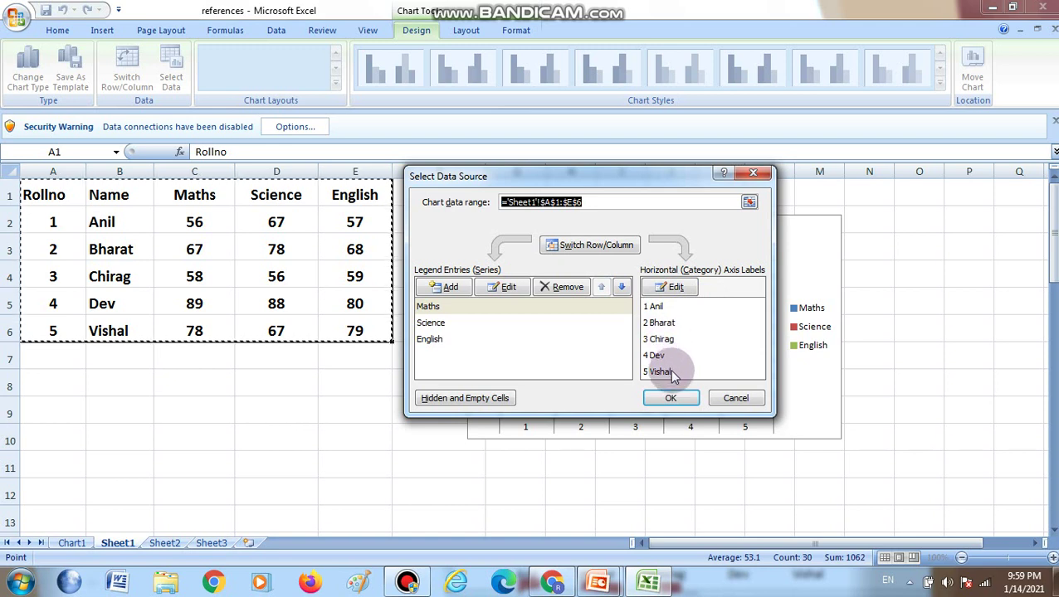
pyautogui.click(675, 288)
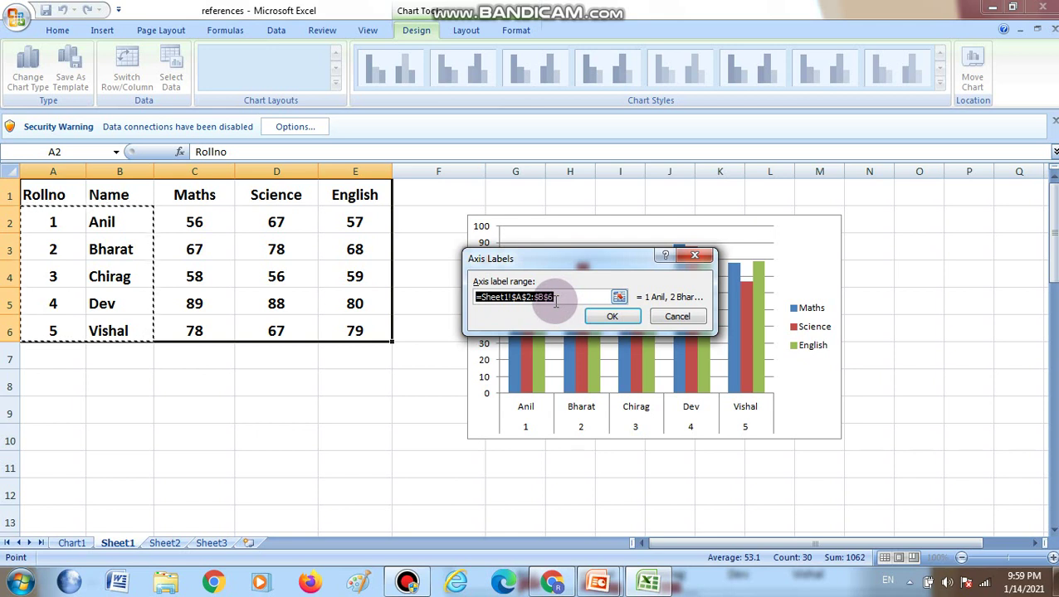
pyautogui.click(619, 297)
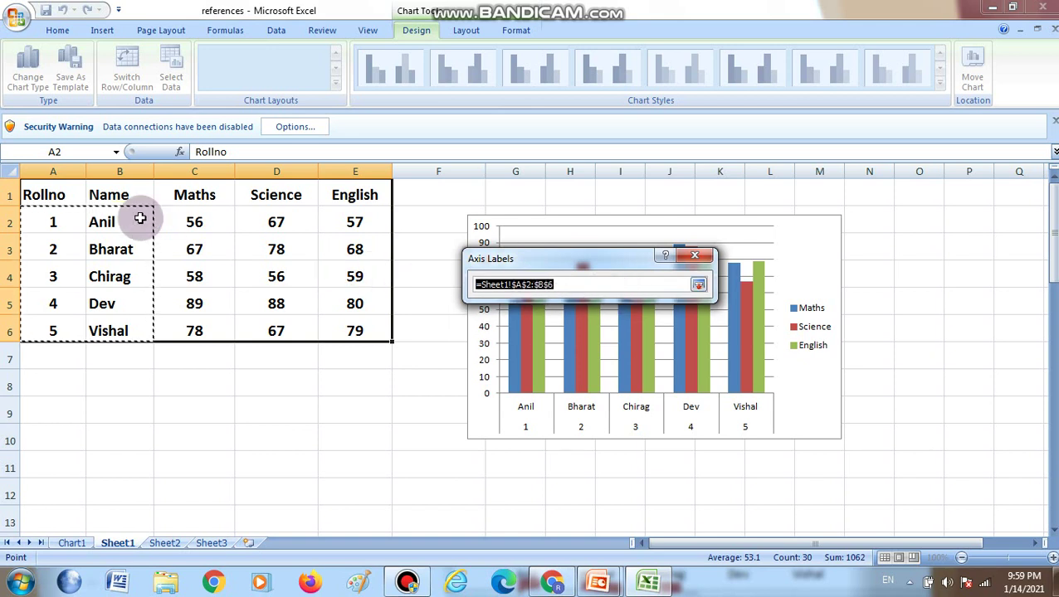
pyautogui.moveTo(139, 219); pyautogui.dragTo(129, 330)
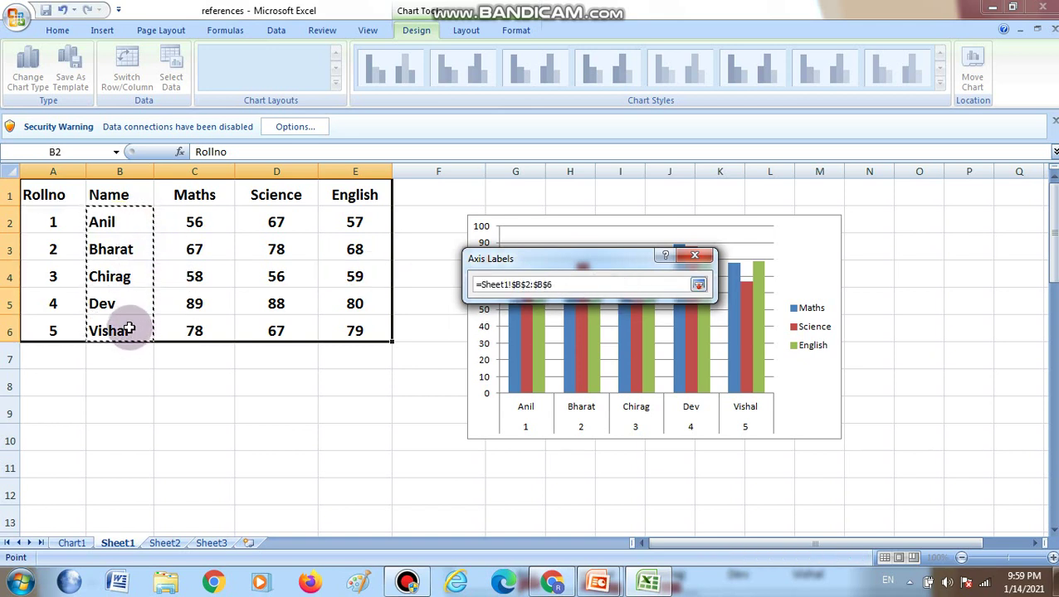
pyautogui.click(698, 286)
pyautogui.click(611, 316)
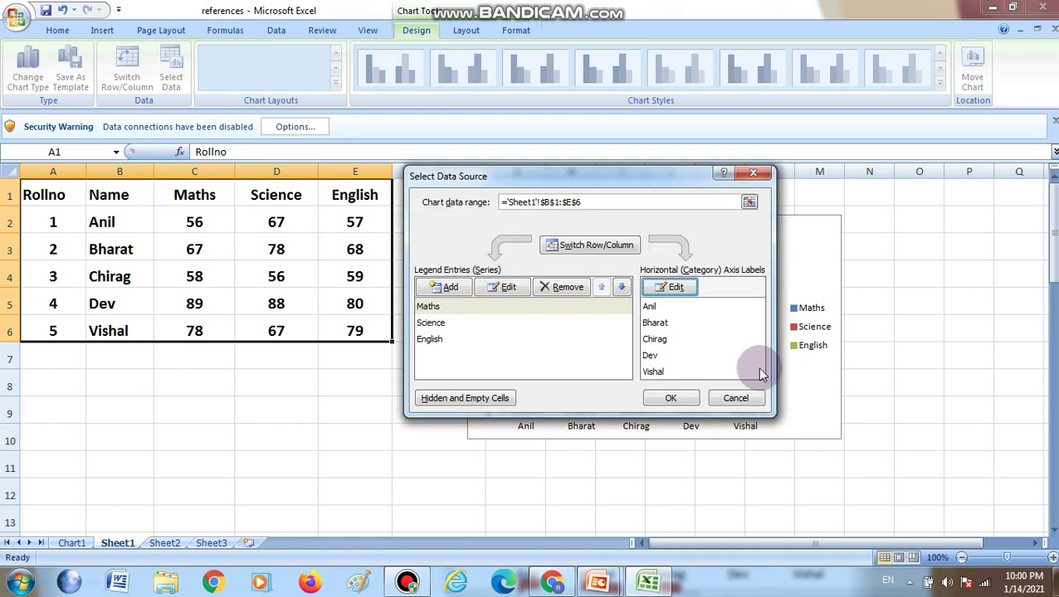
pyautogui.click(670, 399)
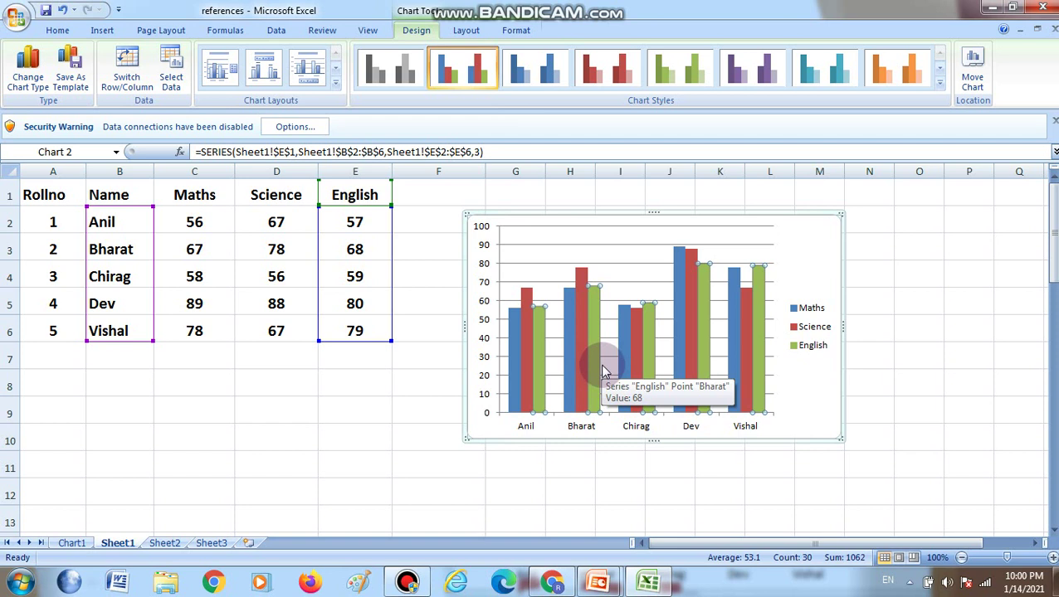
pyautogui.click(467, 30)
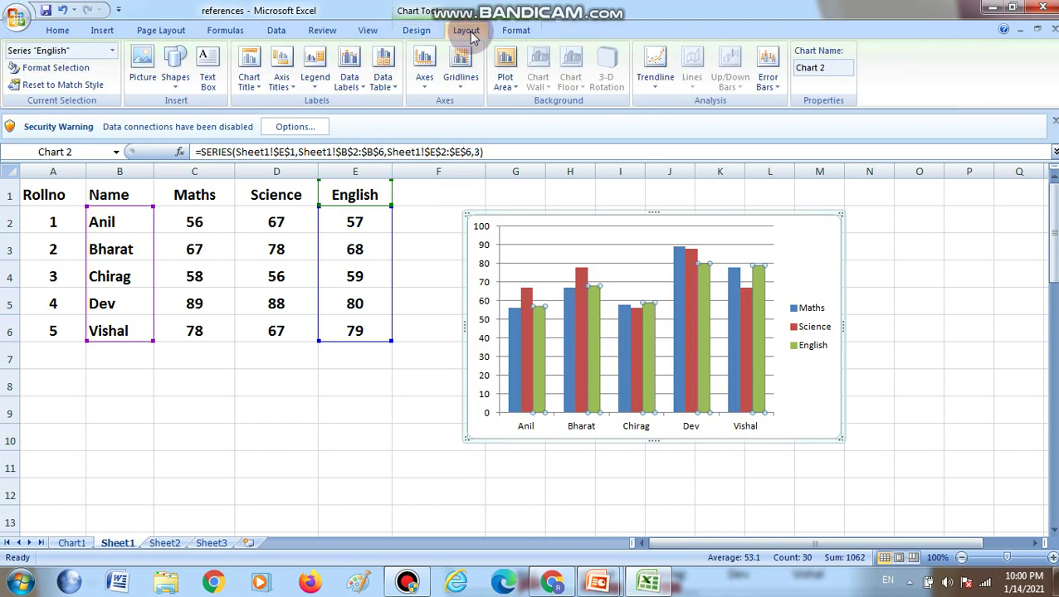
pyautogui.click(514, 32)
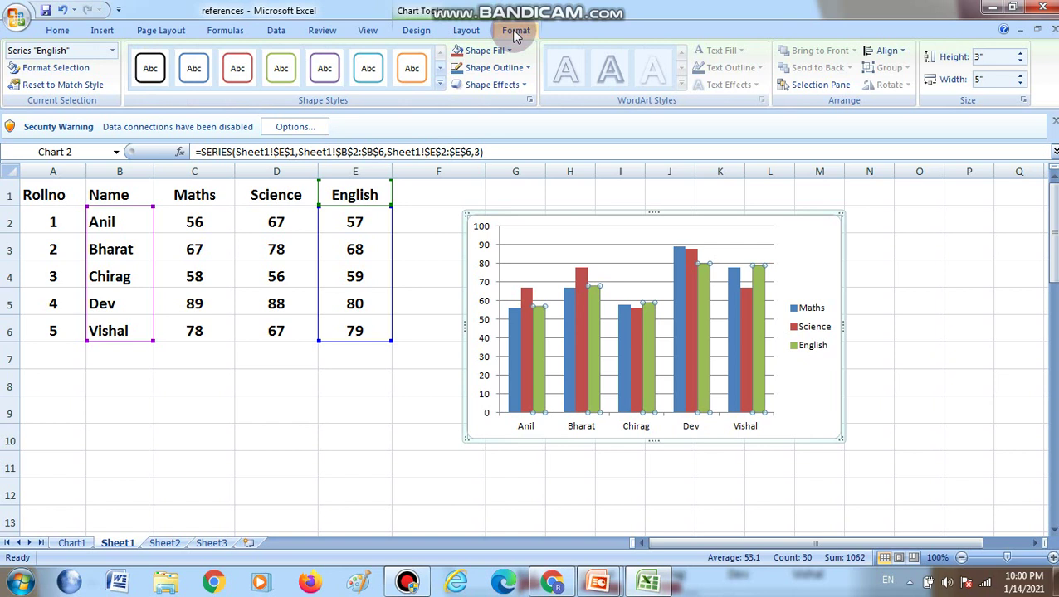
pyautogui.click(417, 32)
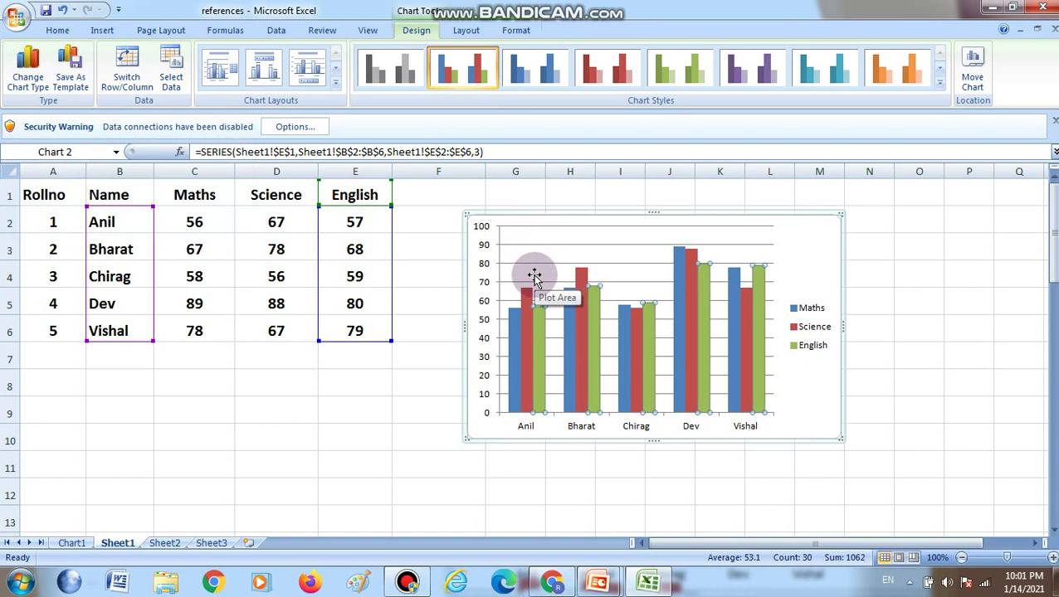
# Try changing the selected English series to the Stacked Bar type, and undo that chart type change
pyautogui.click(32, 85)
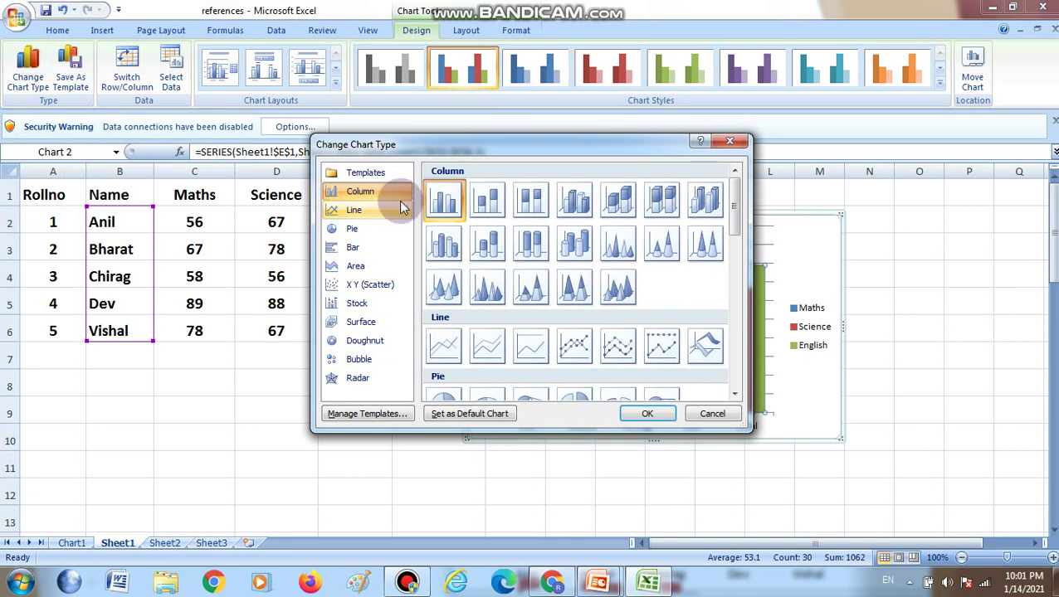
pyautogui.click(357, 248)
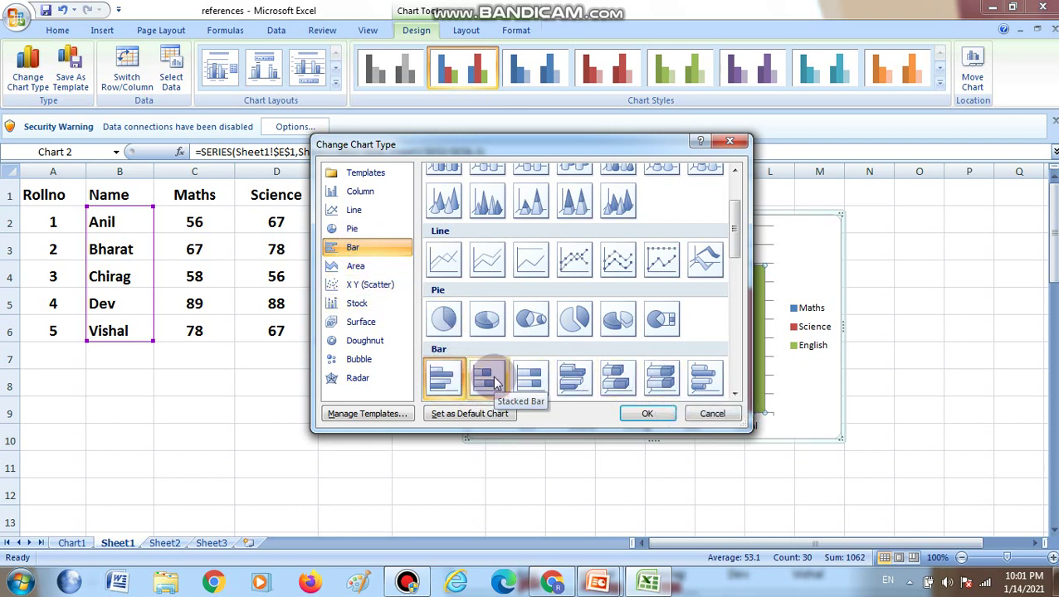
pyautogui.click(490, 379)
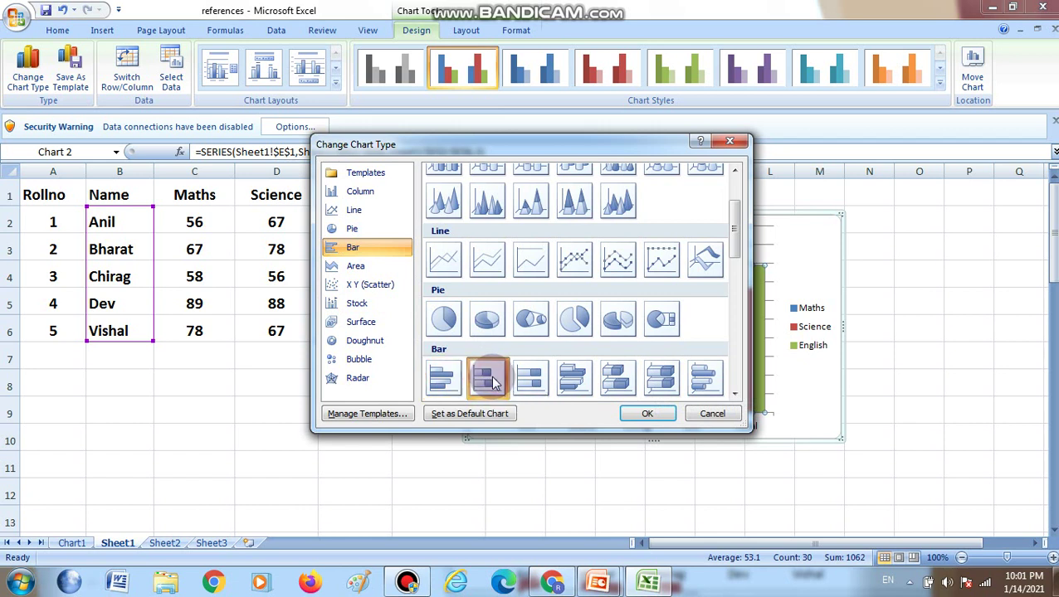
pyautogui.click(647, 415)
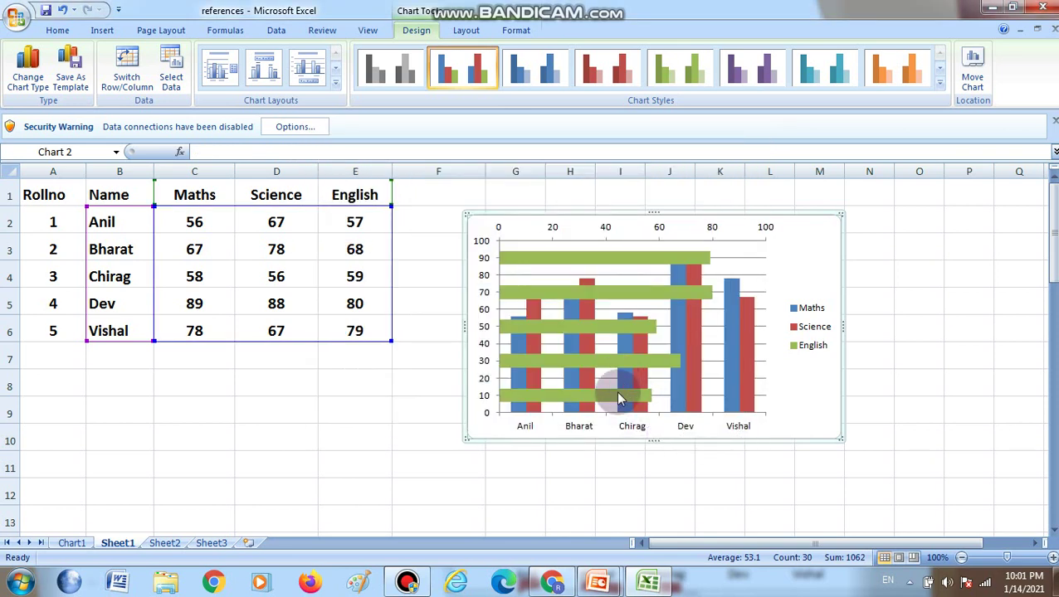
pyautogui.hotkey('ctrl', 'z')
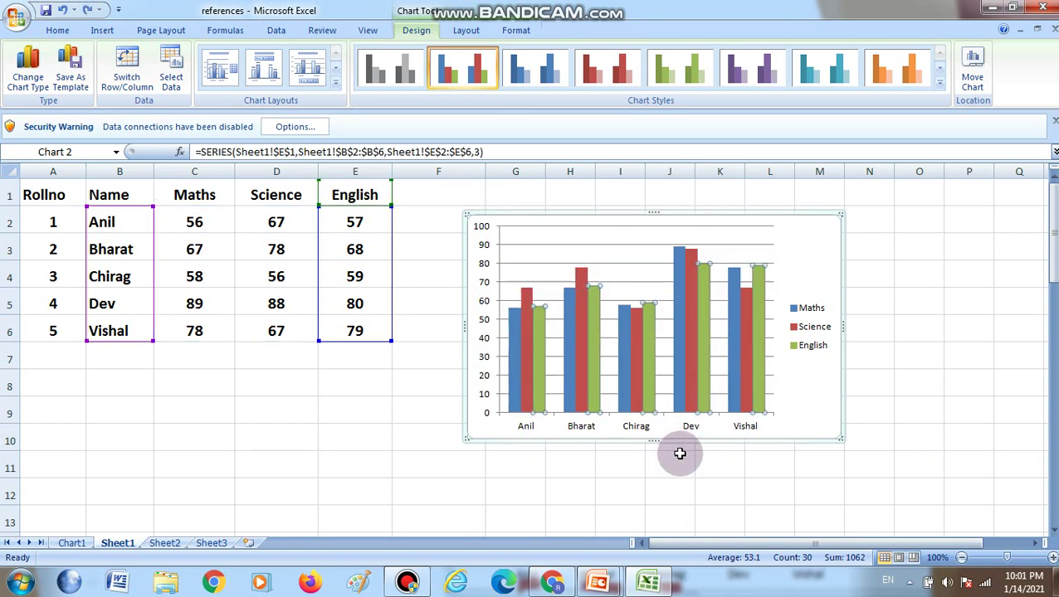
# Change the type of the whole column chart beside the table to Clustered Bar
pyautogui.click(610, 374)
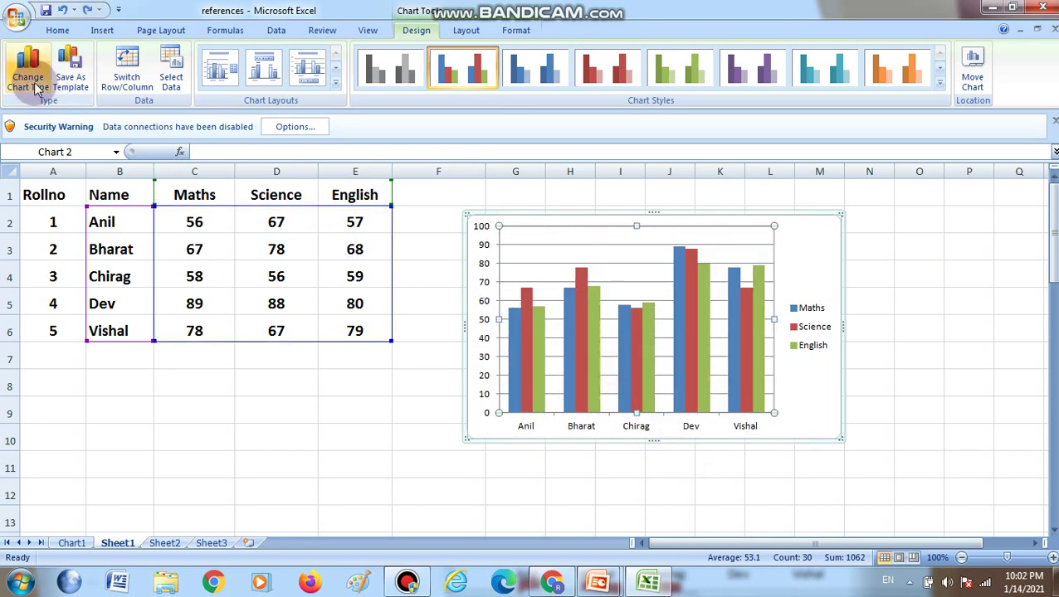
pyautogui.click(28, 71)
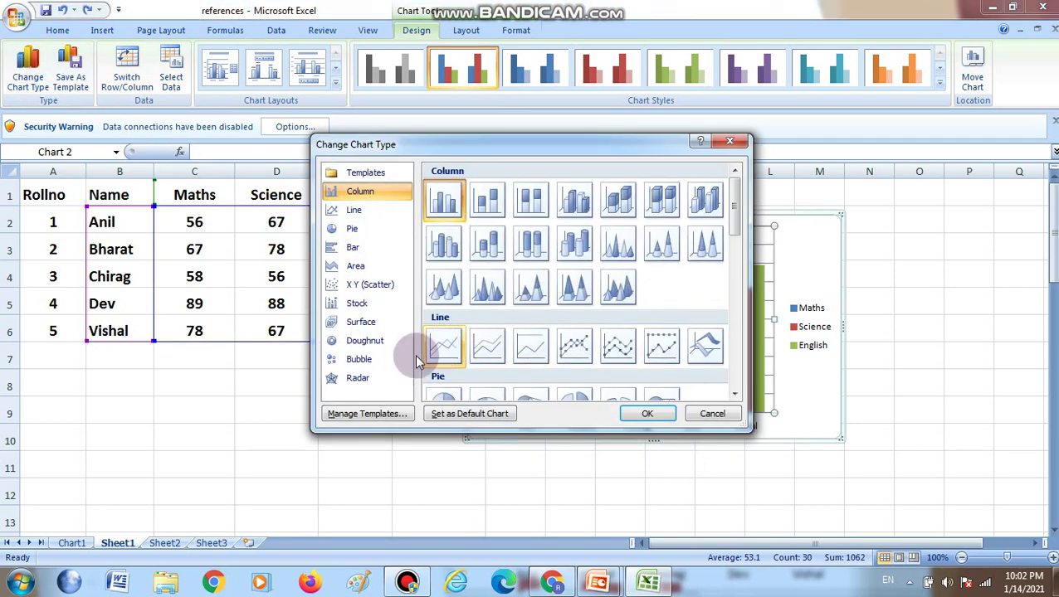
pyautogui.click(353, 249)
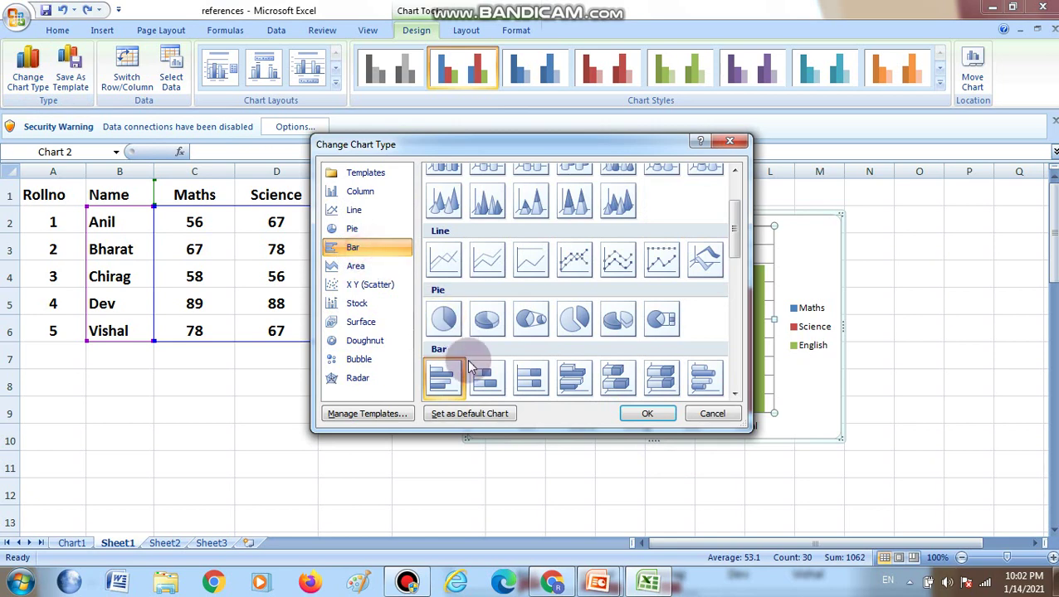
pyautogui.click(641, 414)
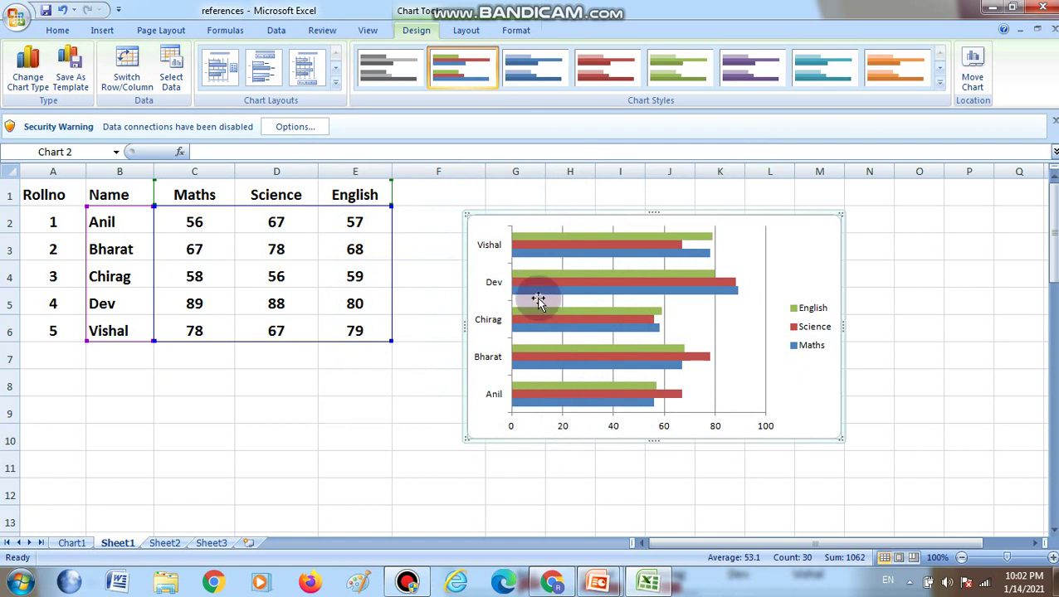
# Change the chart beside the table from a bar chart back to Clustered Column
pyautogui.moveTo(536, 304)
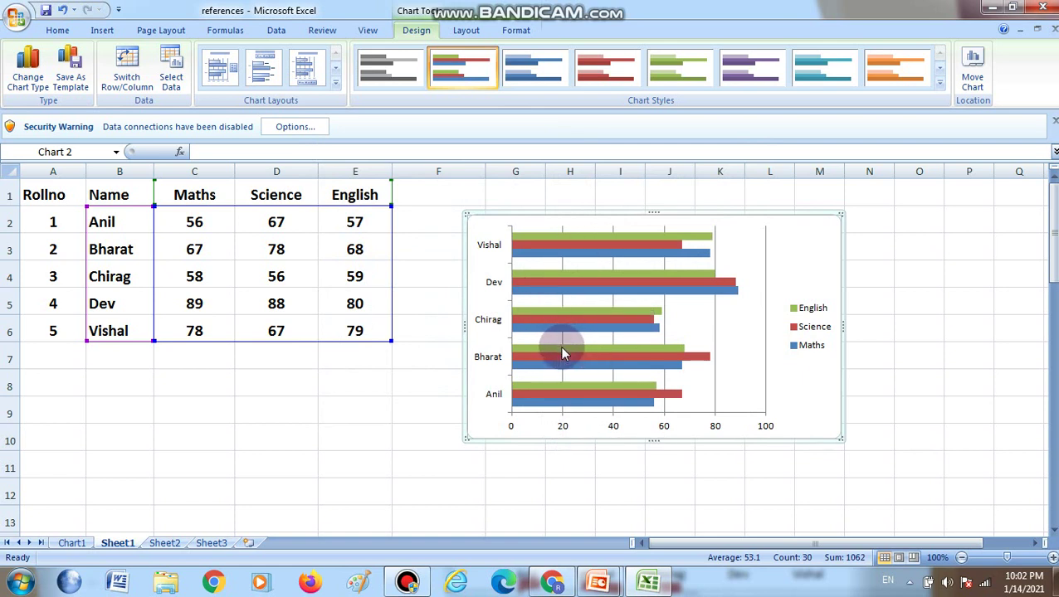
pyautogui.click(25, 83)
pyautogui.click(361, 191)
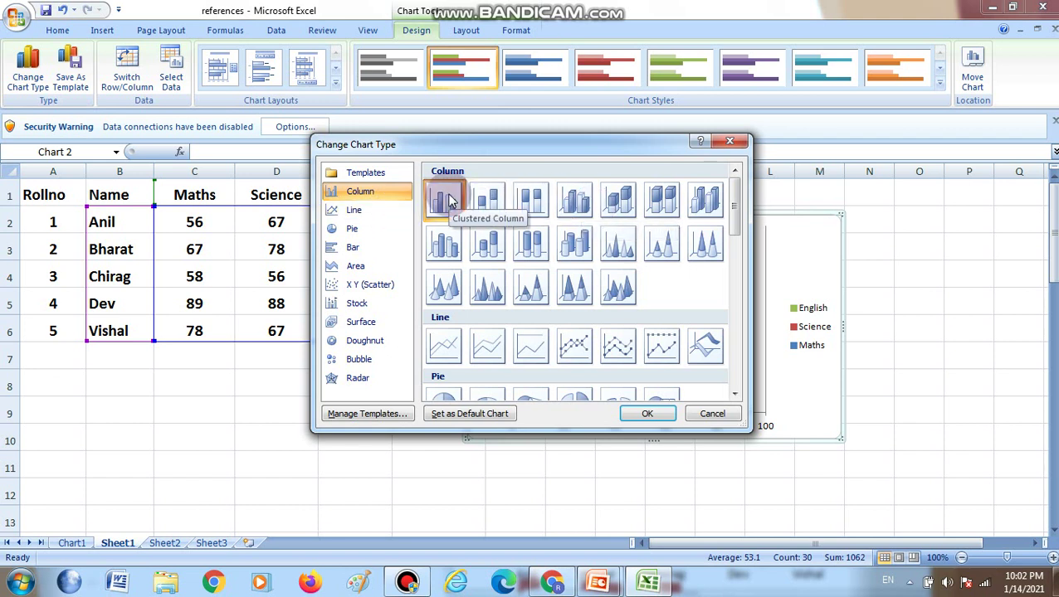
pyautogui.click(647, 413)
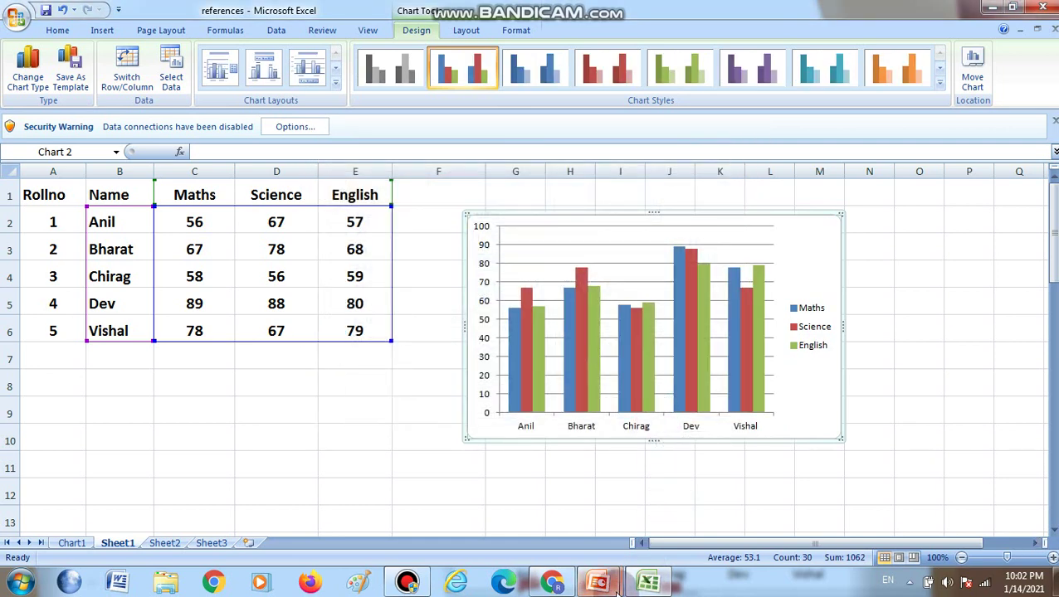
# Switch to the PowerPoint slide show and advance to the slide following Column Chart
pyautogui.moveTo(552, 584)
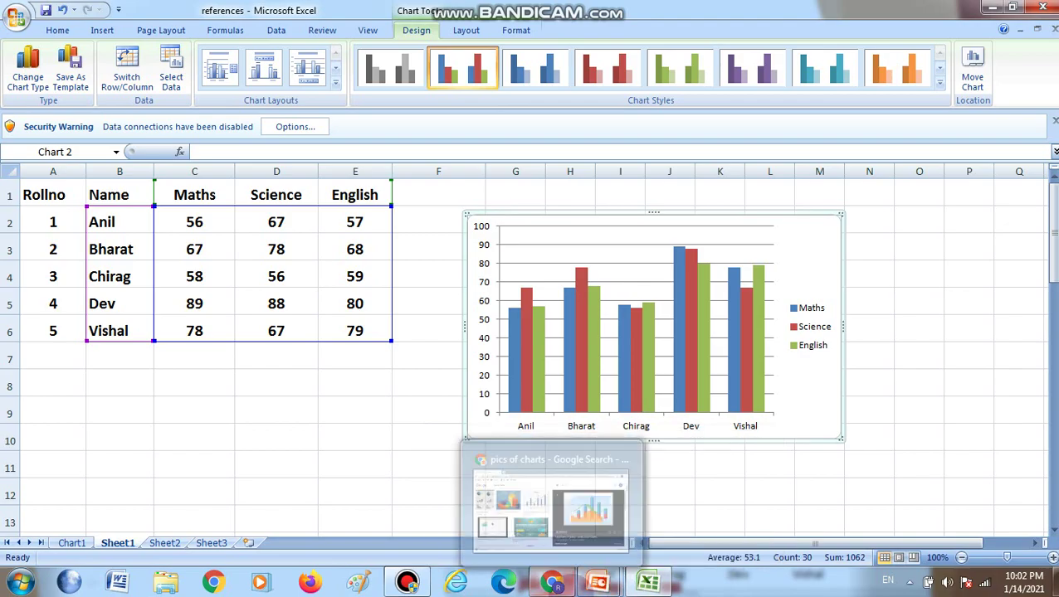
pyautogui.click(598, 584)
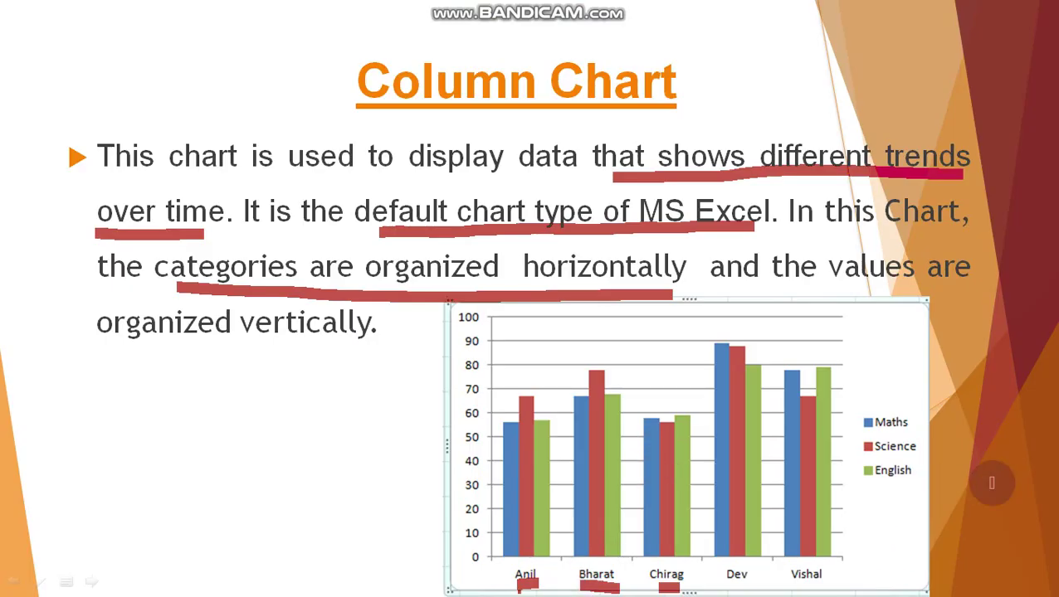
pyautogui.click(90, 580)
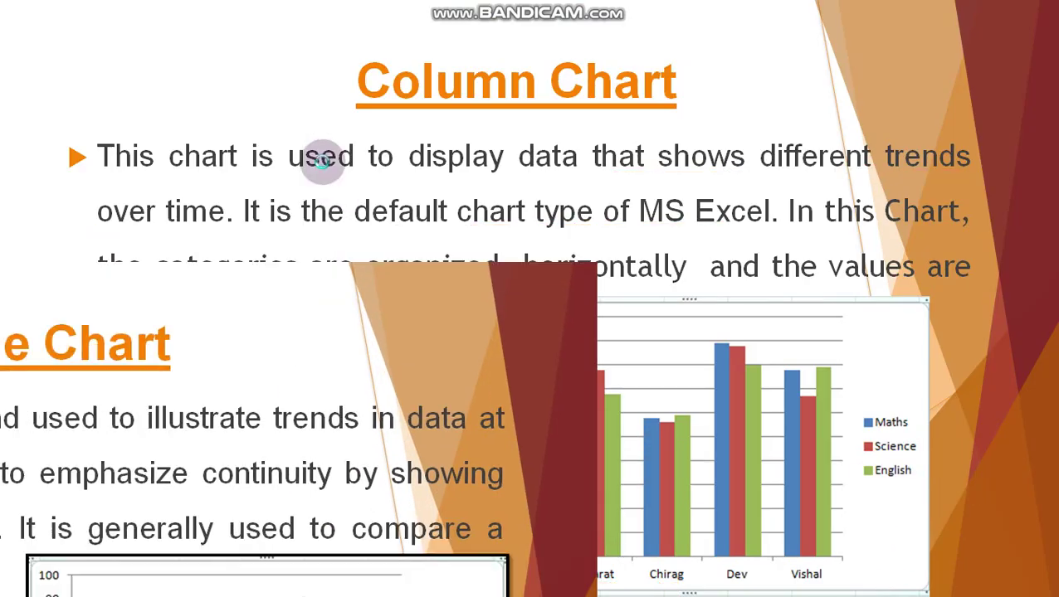